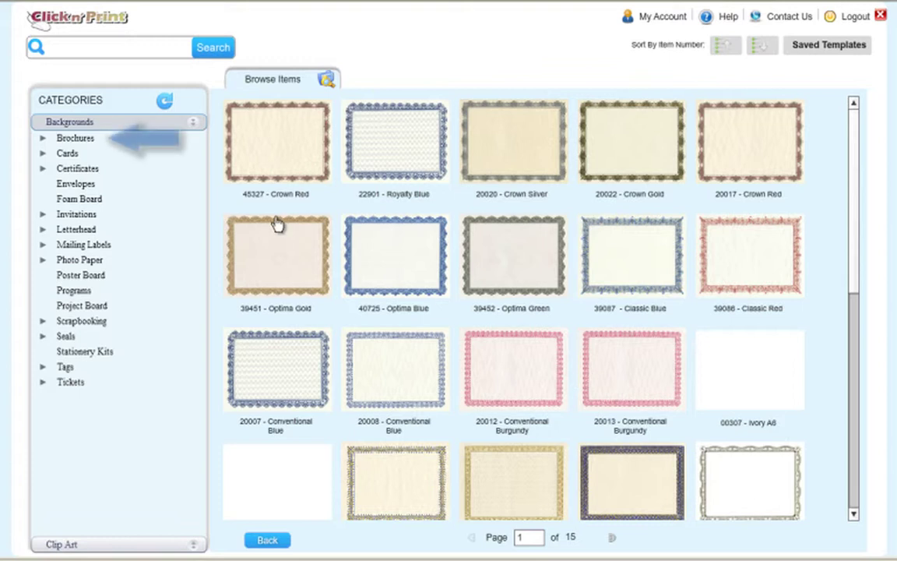
# Open the 00017 - Photo Greetings 3UP background from the 8.5x11 Brochures backgrounds.
pyautogui.click(43, 139)
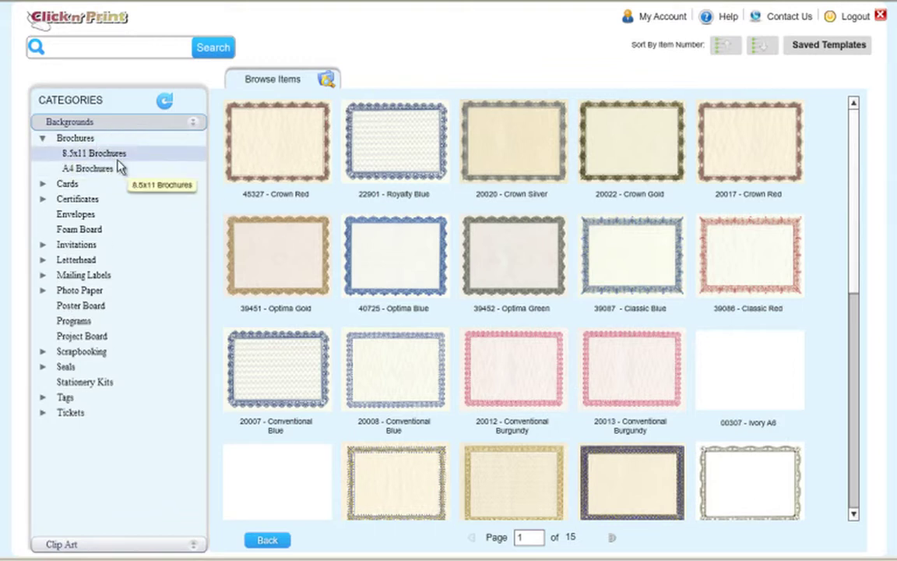
pyautogui.click(124, 155)
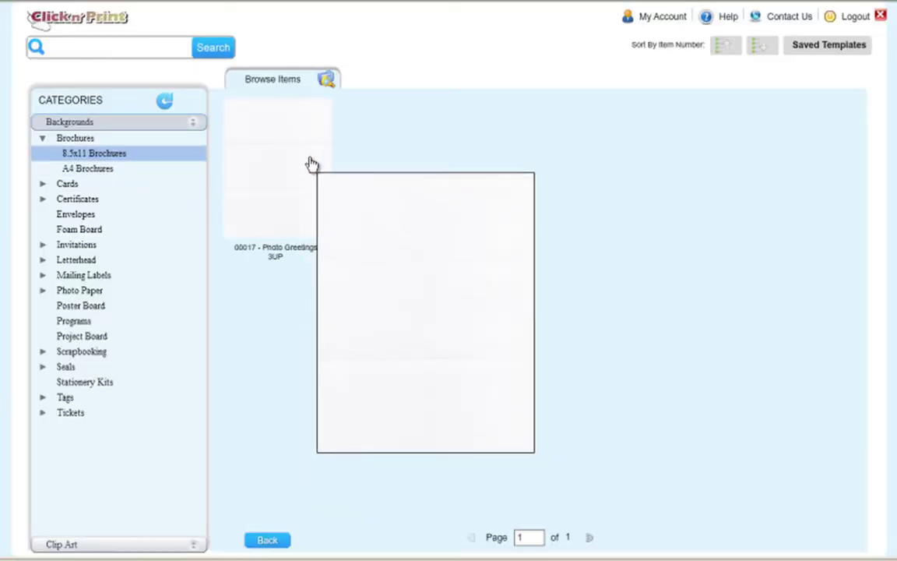
pyautogui.click(311, 164)
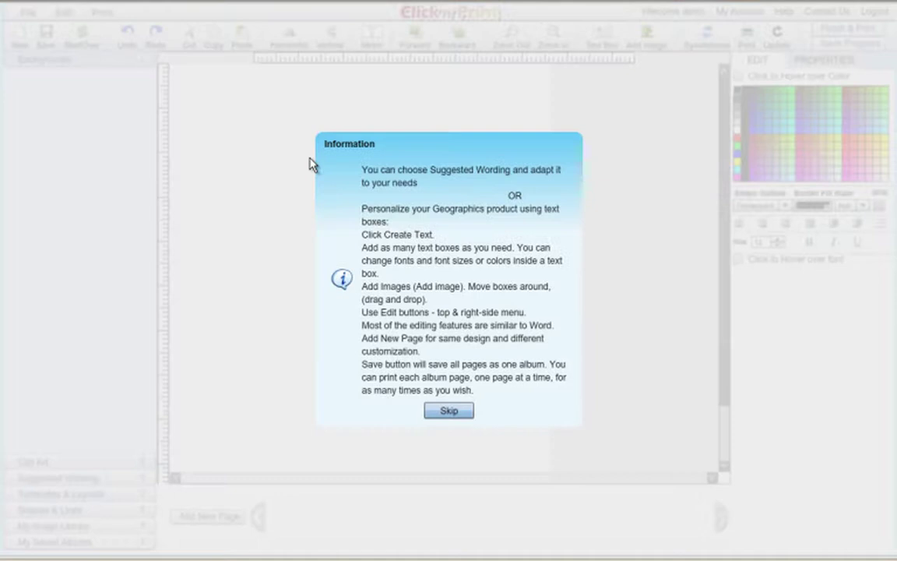
# Dismiss the Information tips and turn the blank brochure page to Horizontal (landscape) orientation.
pyautogui.click(458, 412)
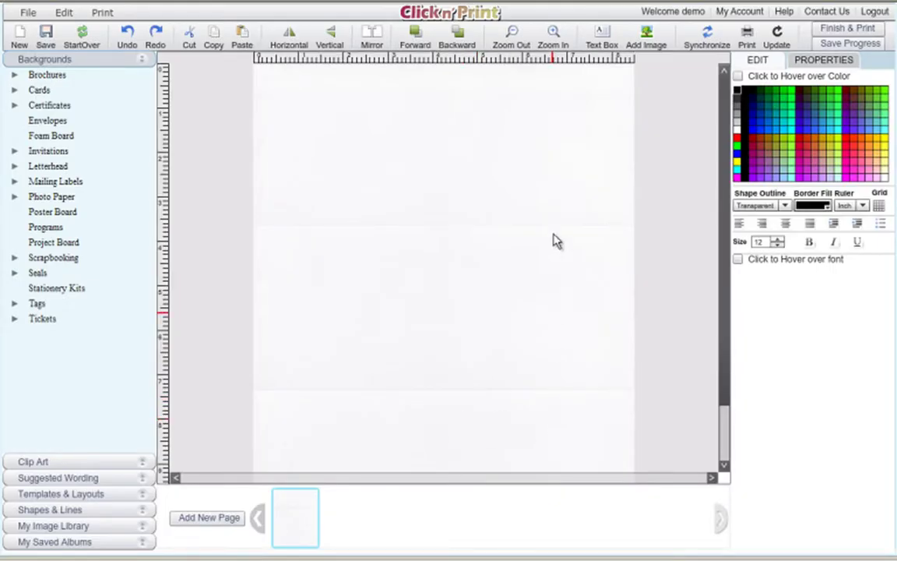
pyautogui.click(513, 35)
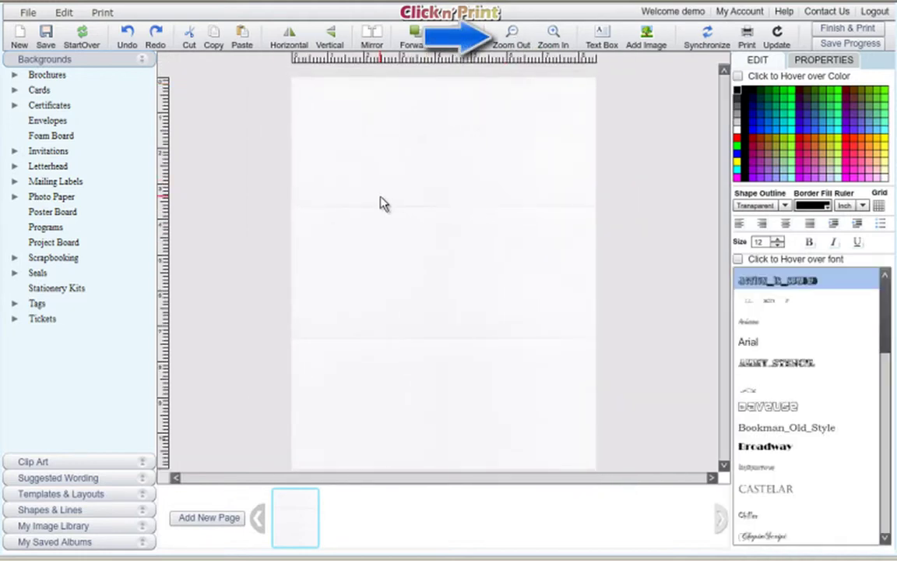
pyautogui.click(290, 39)
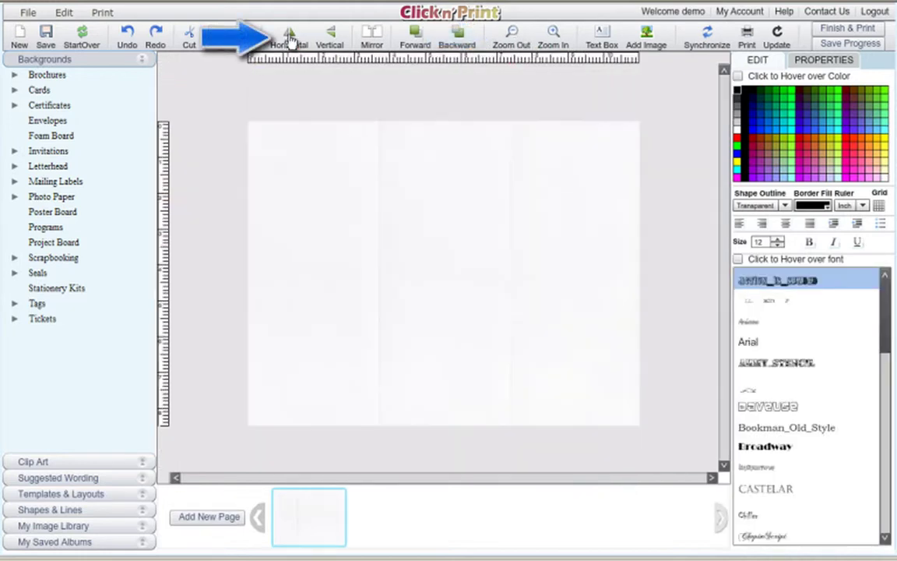
pyautogui.click(553, 35)
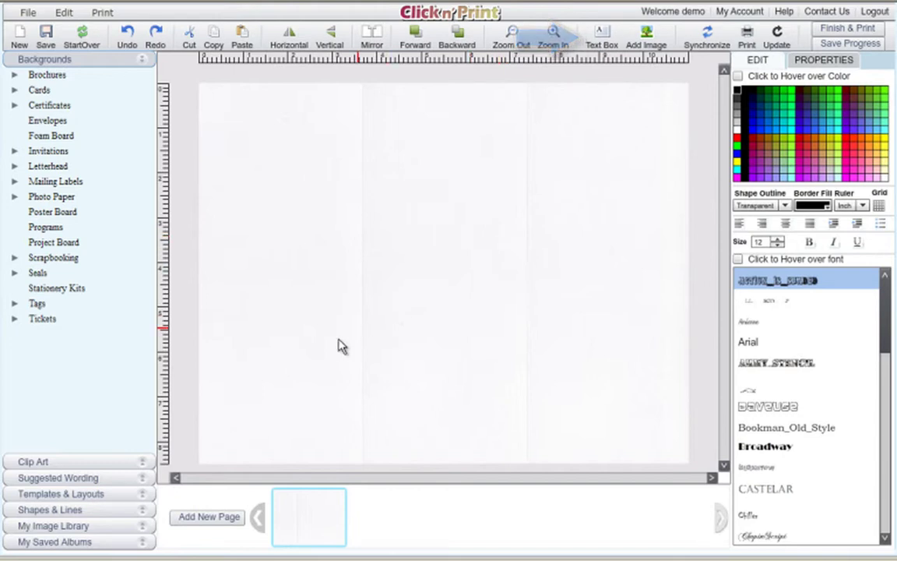
# Apply the 3up Cards - Landscape layout from Templates & Layouts to the page.
pyautogui.click(144, 501)
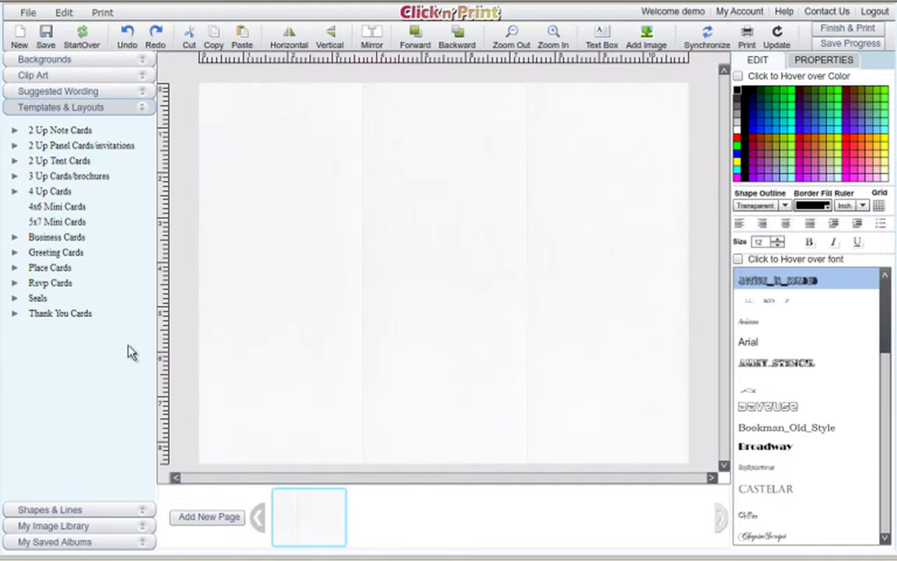
pyautogui.click(13, 177)
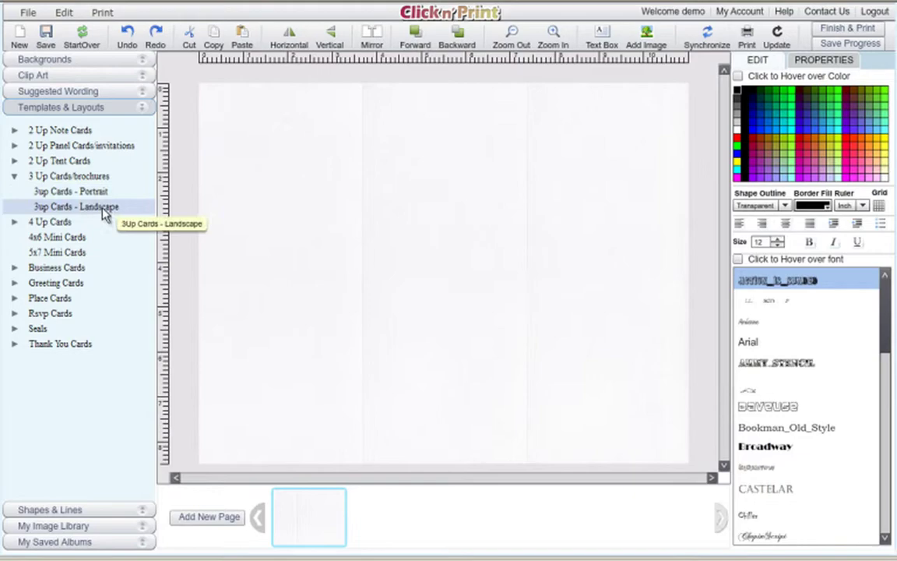
pyautogui.click(104, 211)
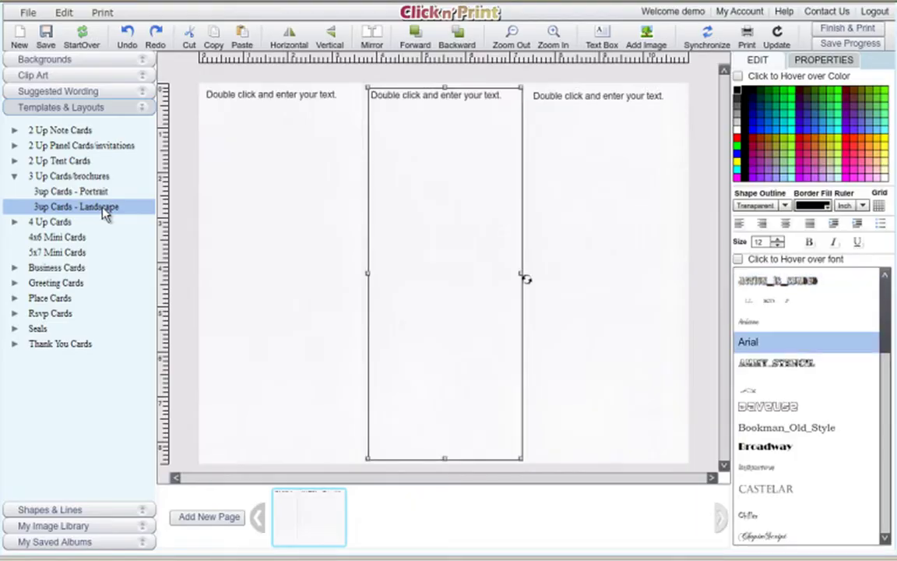
# Check the placeholder text boxes in the left, middle and right panels.
pyautogui.click(274, 135)
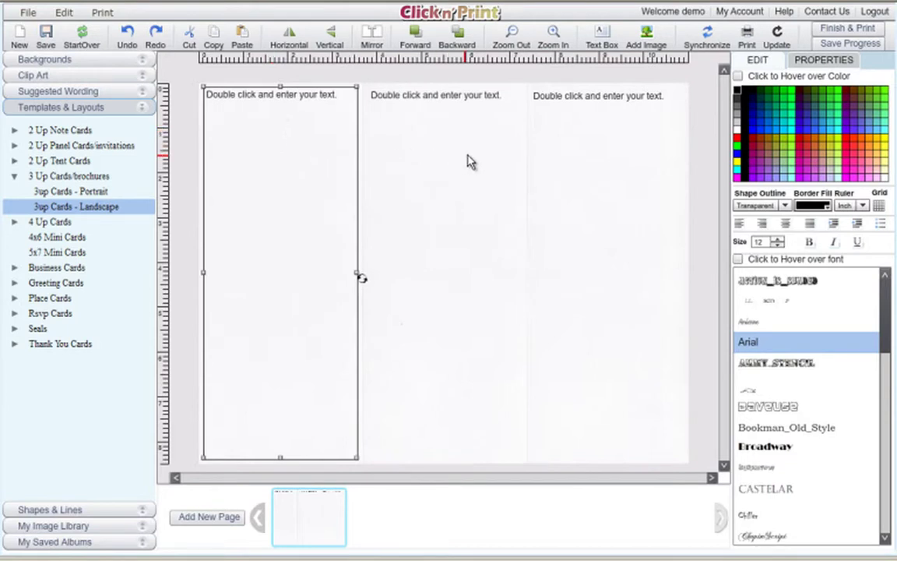
pyautogui.click(470, 161)
pyautogui.click(608, 184)
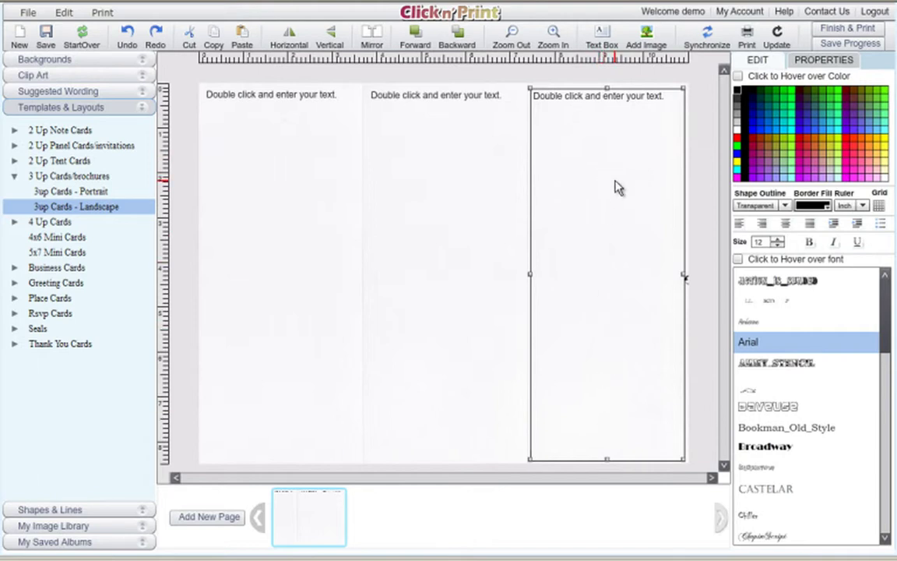
# Enter the title 'Healthy Living Day Spa' in the right panel's text box and centre it.
pyautogui.doubleClick(638, 96)
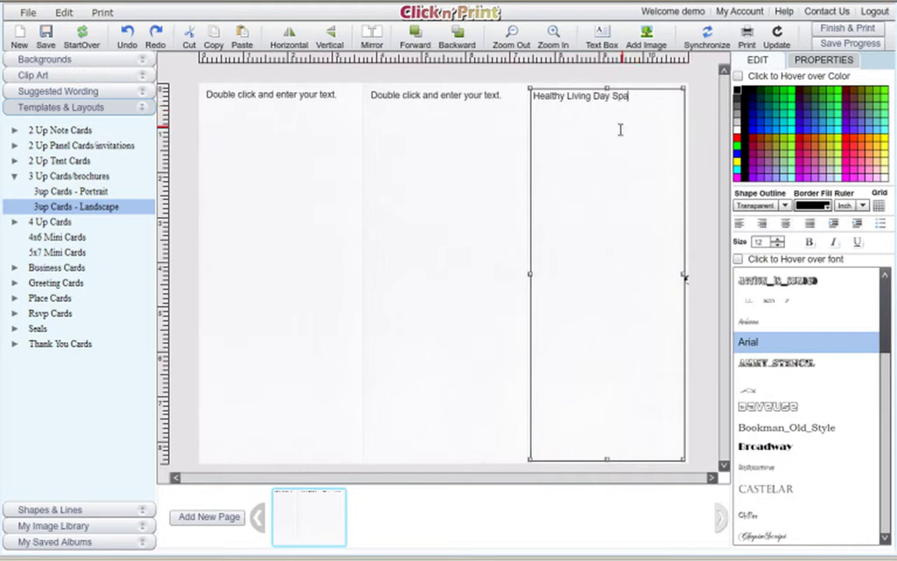
pyautogui.moveTo(632, 98); pyautogui.dragTo(533, 102)
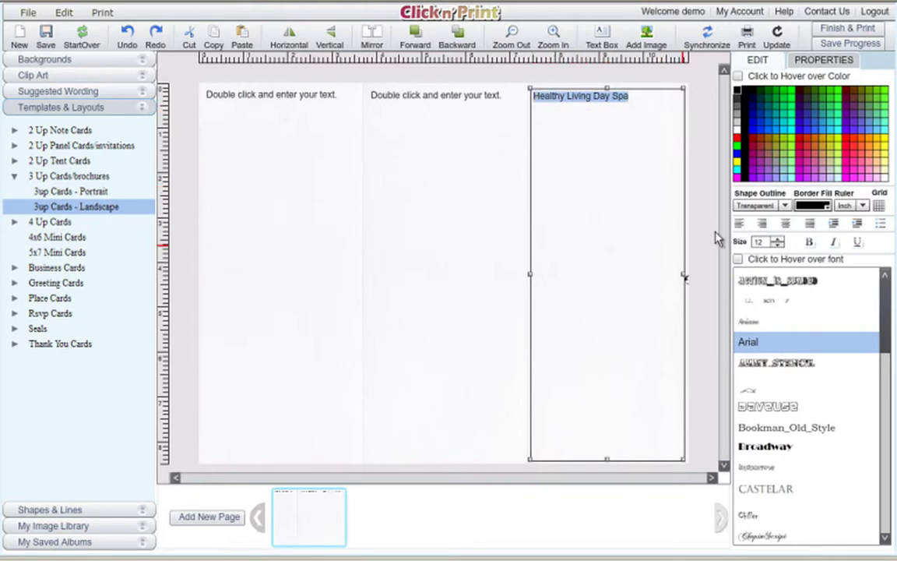
pyautogui.click(763, 226)
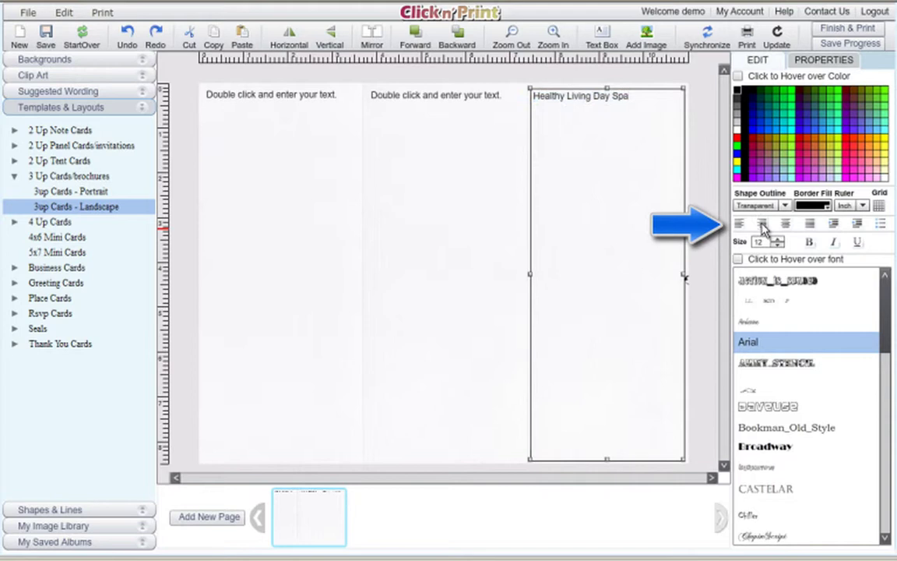
pyautogui.click(787, 225)
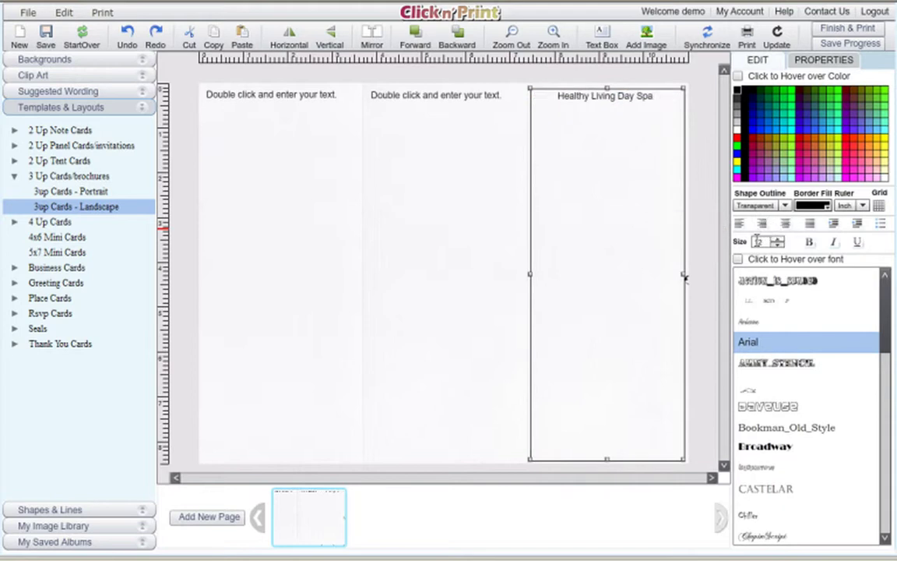
pyautogui.click(651, 103)
pyautogui.moveTo(646, 95); pyautogui.dragTo(557, 96)
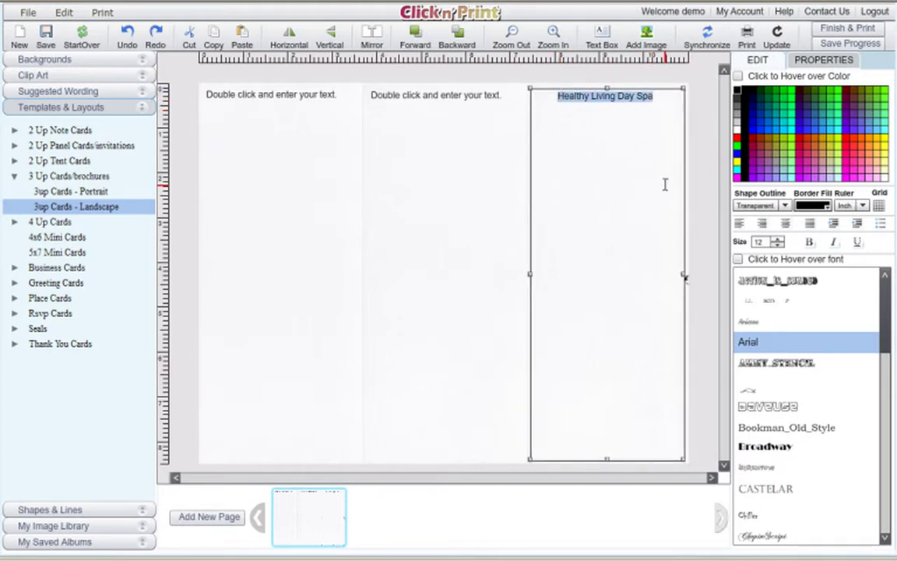
# Raise the title's font size to 23 so it wraps onto two lines.
pyautogui.click(780, 244)
pyautogui.click(780, 241)
pyautogui.click(779, 242)
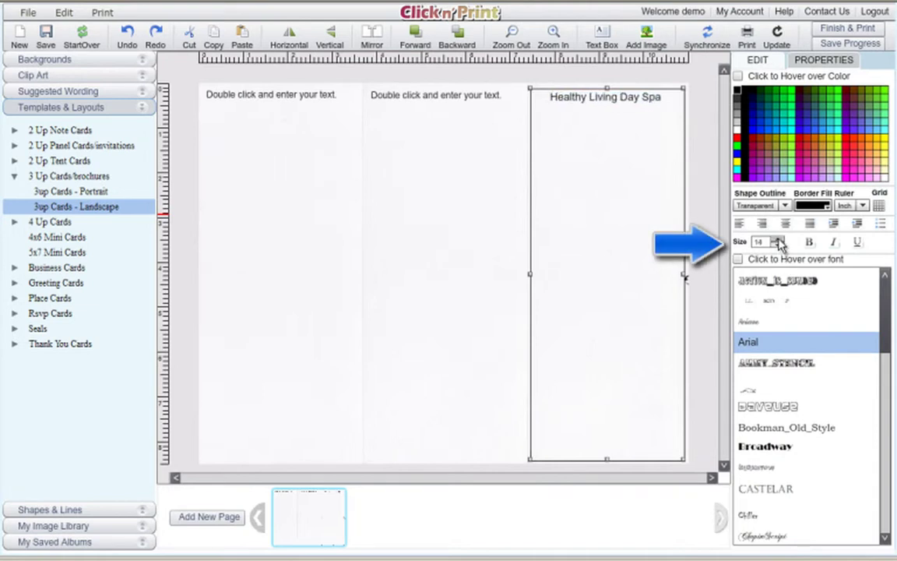
pyautogui.click(780, 241)
pyautogui.click(780, 241)
pyautogui.click(780, 242)
pyautogui.click(780, 241)
pyautogui.click(780, 242)
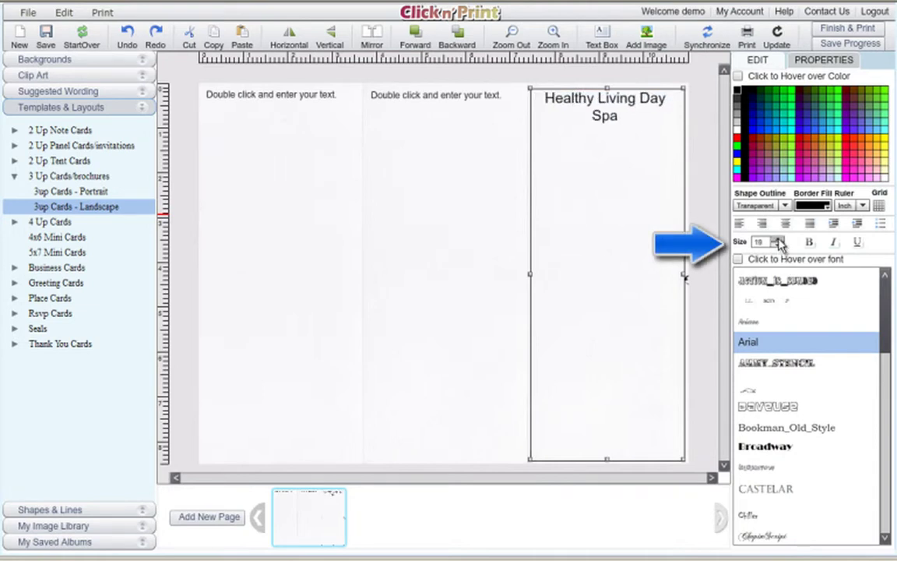
pyautogui.click(780, 242)
pyautogui.click(780, 242)
pyautogui.click(780, 242)
pyautogui.click(780, 241)
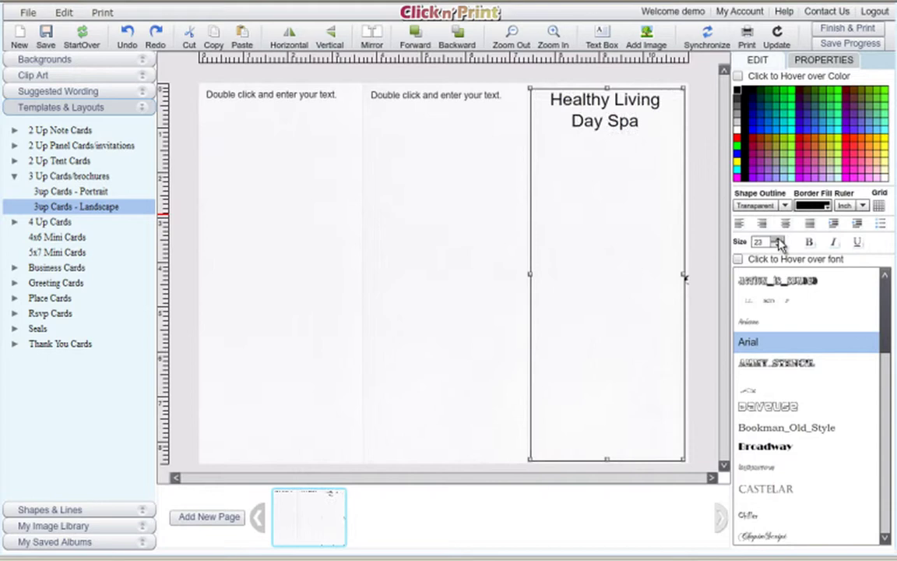
pyautogui.click(636, 125)
pyautogui.moveTo(638, 122); pyautogui.dragTo(551, 101)
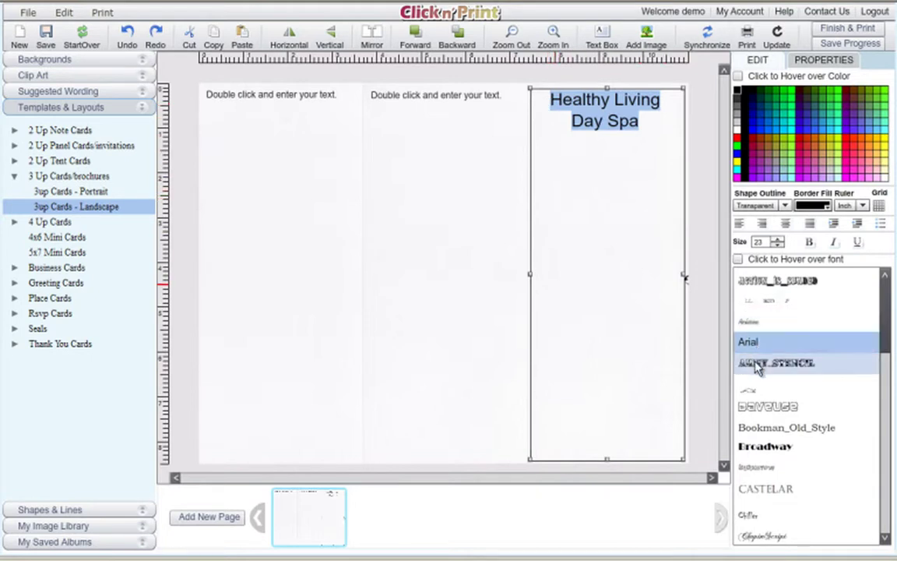
# Set the title font to Broadway using hover preview and add a blank line above it.
pyautogui.click(738, 260)
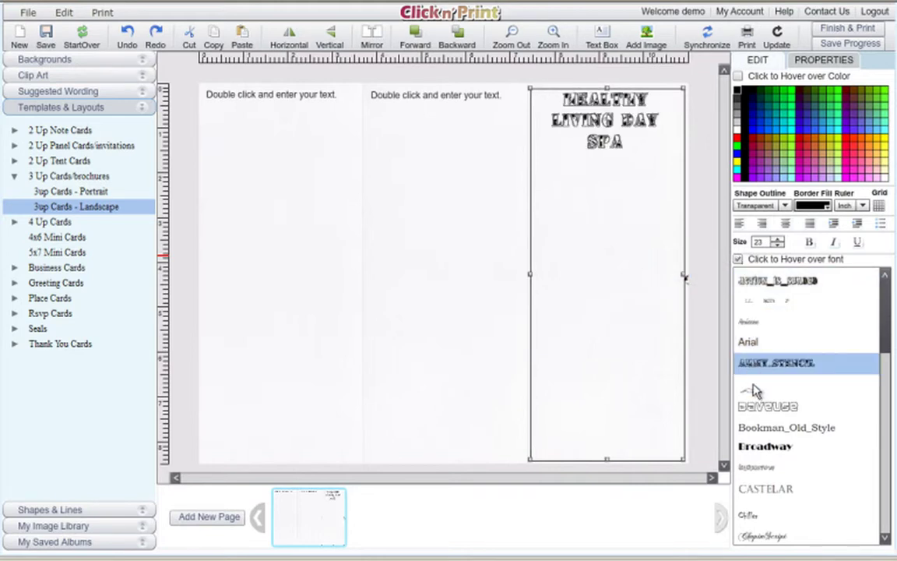
pyautogui.click(758, 455)
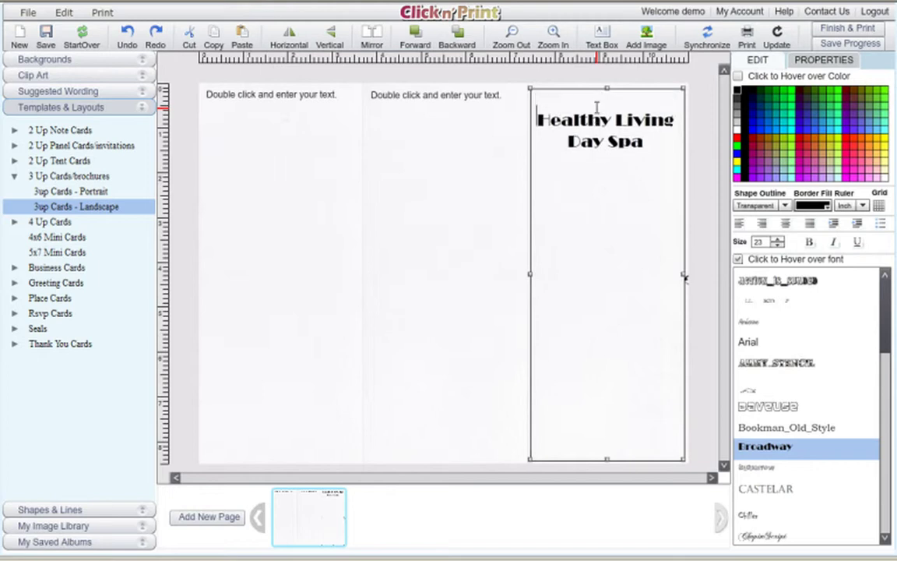
pyautogui.press('Return')
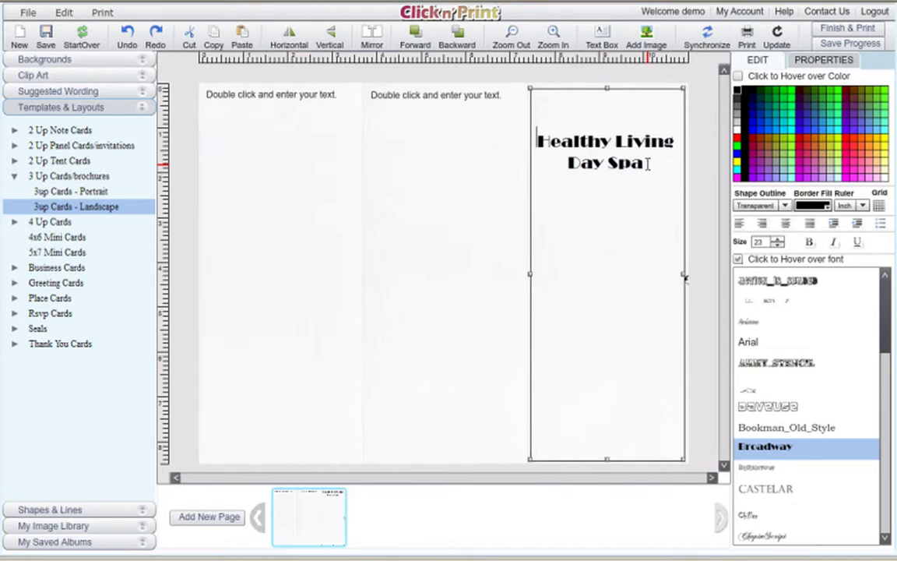
# Give the right panel's title box a thin Rigid outline coloured teal 006666.
pyautogui.click(452, 230)
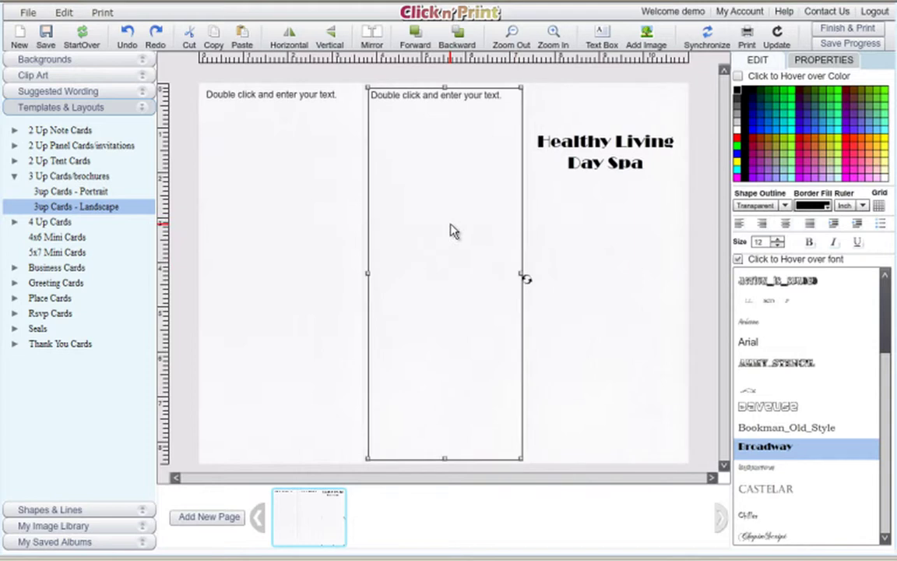
pyautogui.click(613, 266)
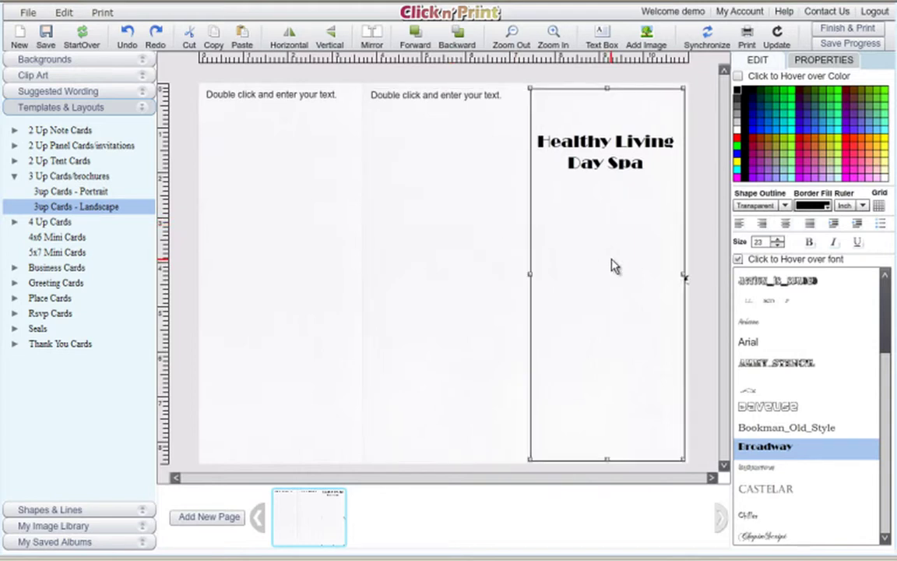
pyautogui.click(785, 207)
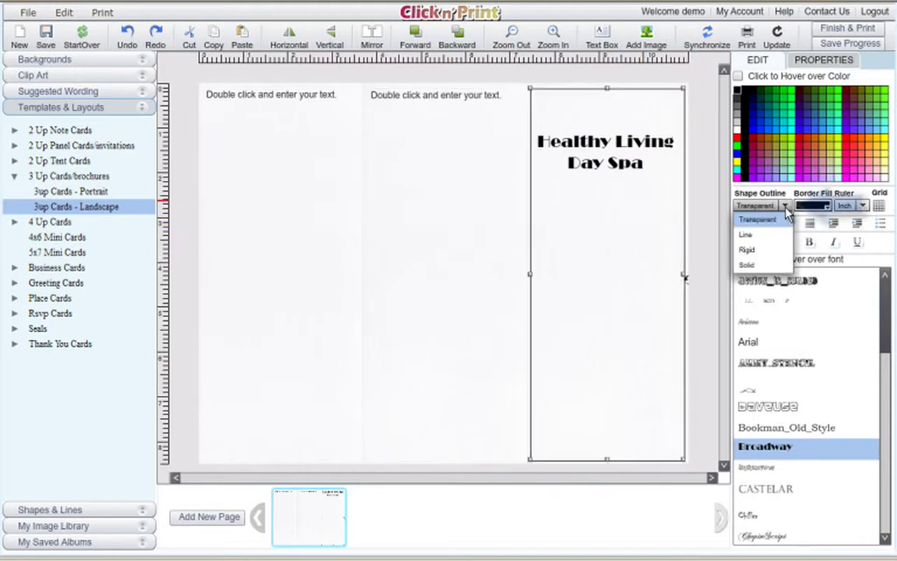
pyautogui.click(775, 235)
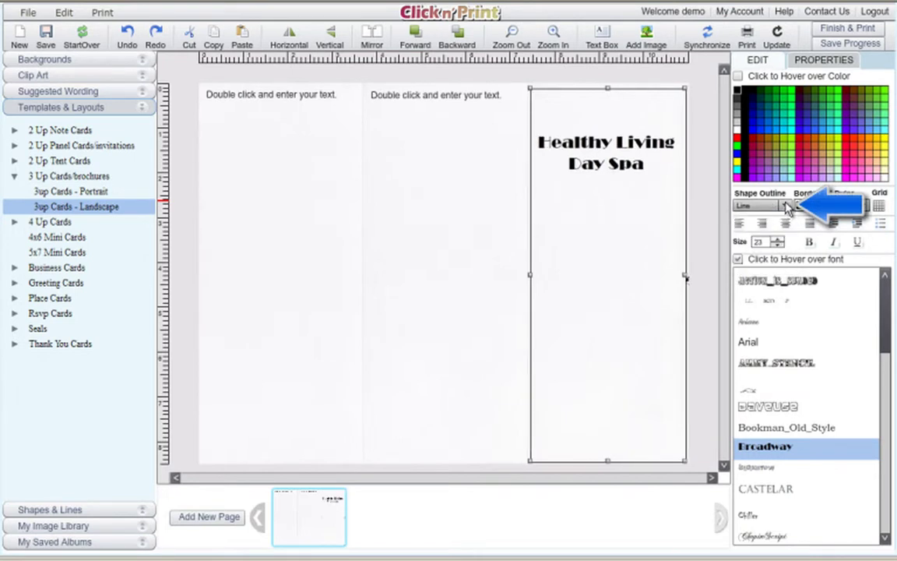
pyautogui.click(787, 207)
pyautogui.click(779, 248)
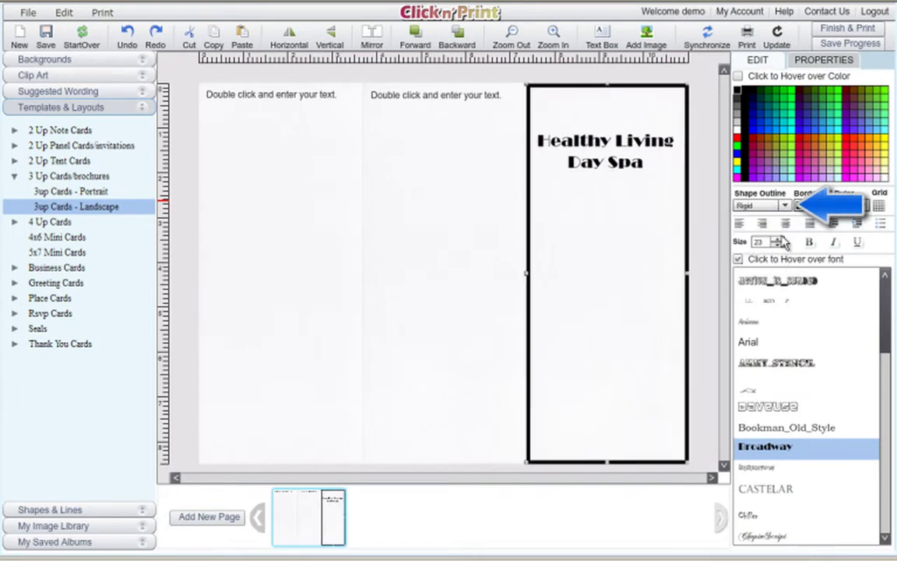
pyautogui.click(785, 206)
pyautogui.click(776, 266)
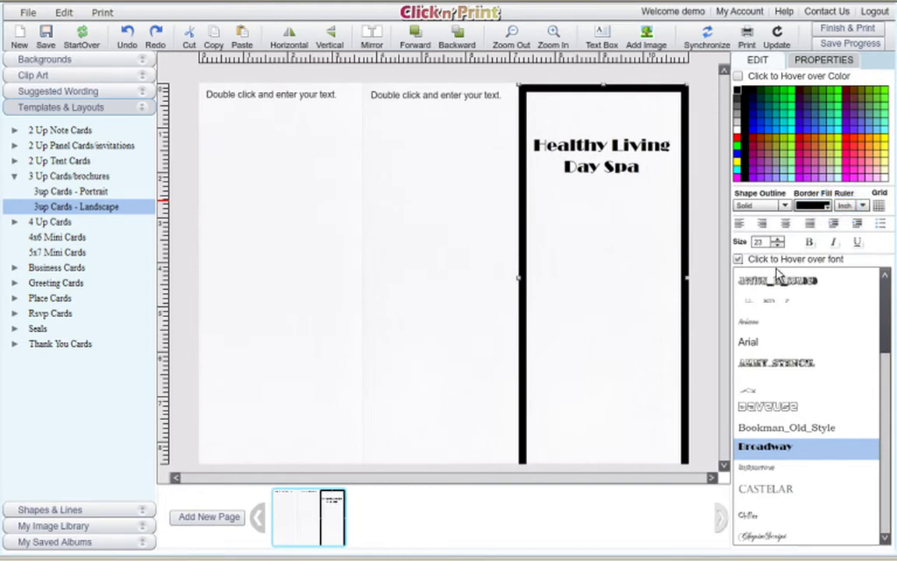
pyautogui.click(783, 205)
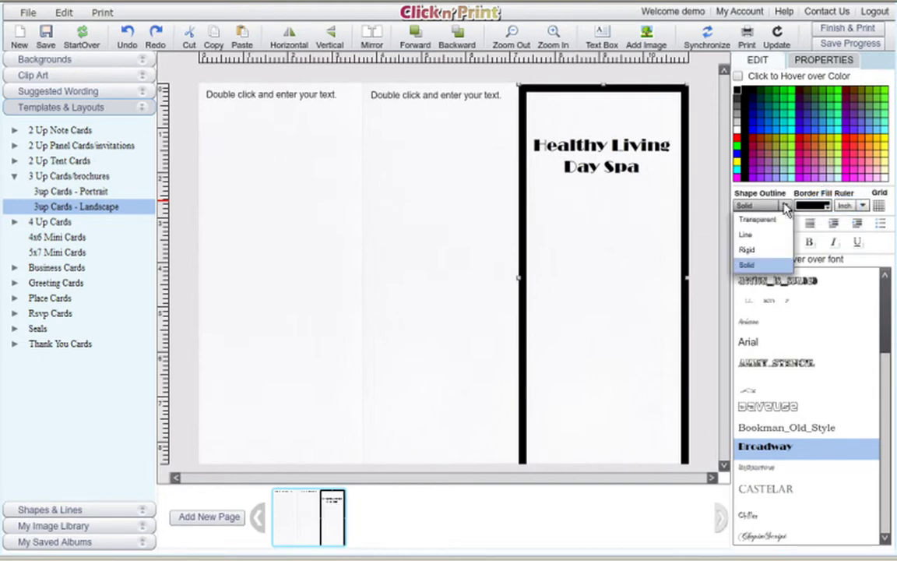
pyautogui.click(771, 252)
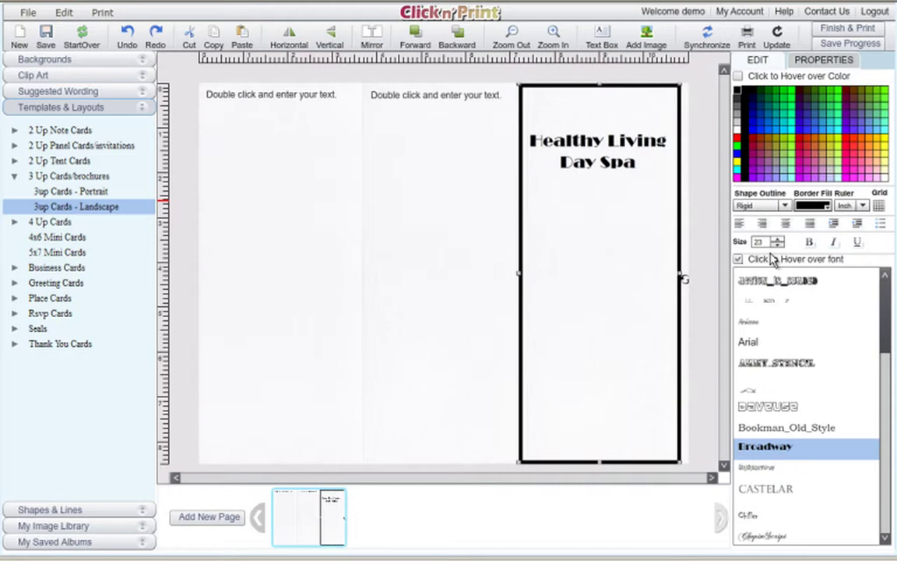
pyautogui.click(819, 209)
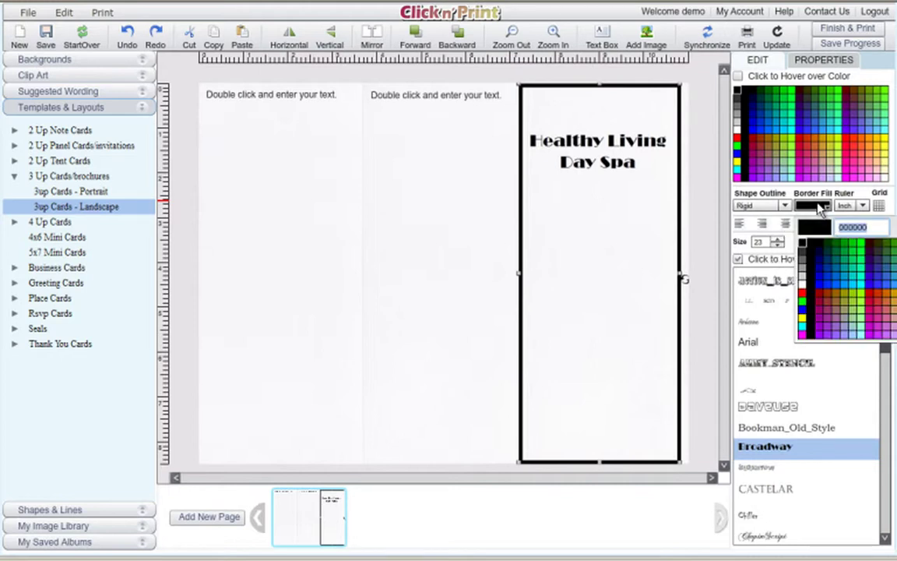
pyautogui.click(841, 263)
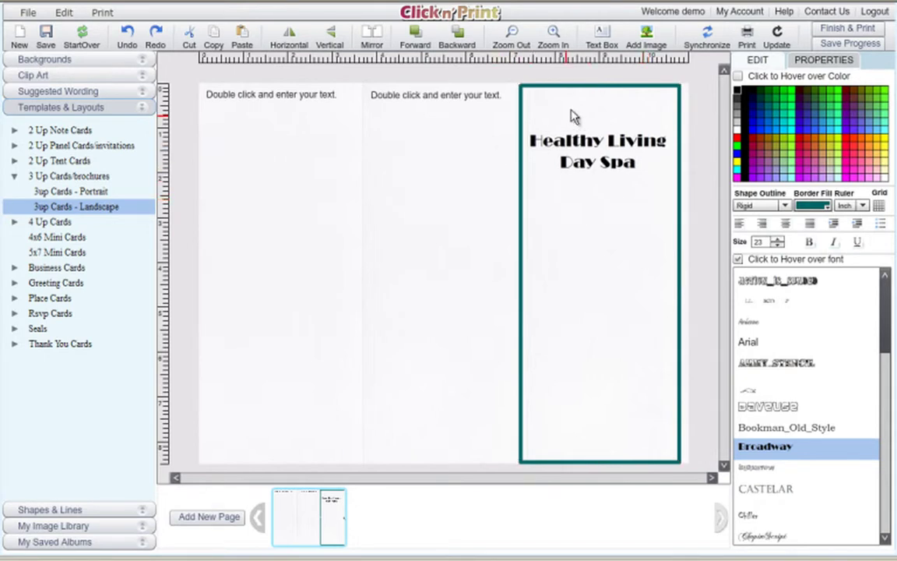
# Nudge and resize the teal-bordered title box to fit inside the right panel.
pyautogui.moveTo(571, 115)
pyautogui.mouseDown()
pyautogui.moveTo(580, 131)
pyautogui.moveTo(548, 140)
pyautogui.moveTo(582, 120)
pyautogui.moveTo(529, 105)
pyautogui.mouseUp()
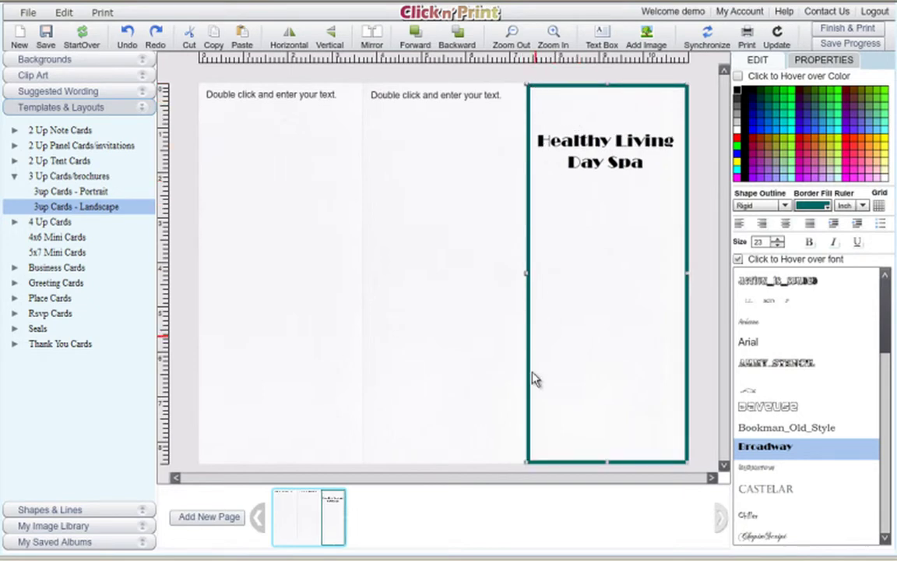
pyautogui.moveTo(528, 462)
pyautogui.mouseDown()
pyautogui.moveTo(538, 452)
pyautogui.moveTo(533, 459)
pyautogui.mouseUp()
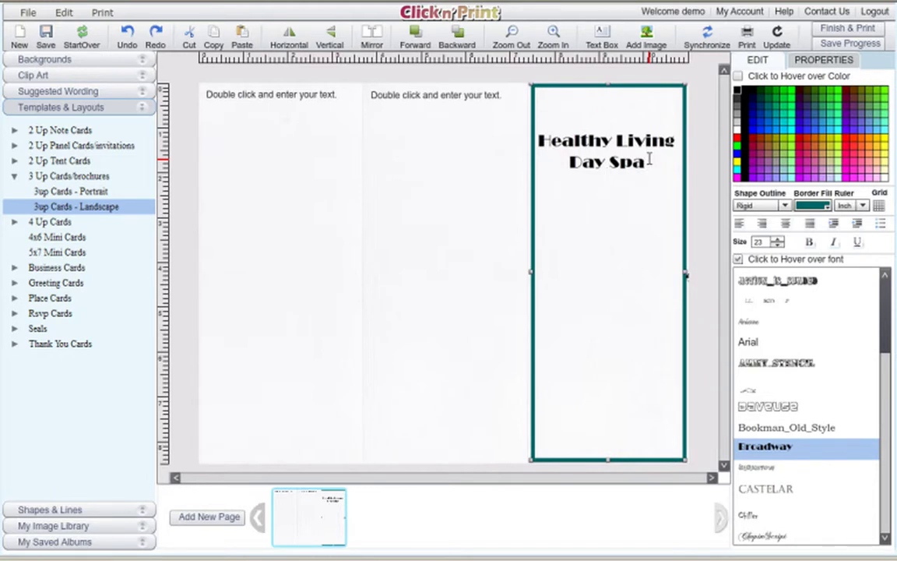
# Type the spa's street address and town below the title and push the block down two lines.
pyautogui.write('218 Main Ave.')
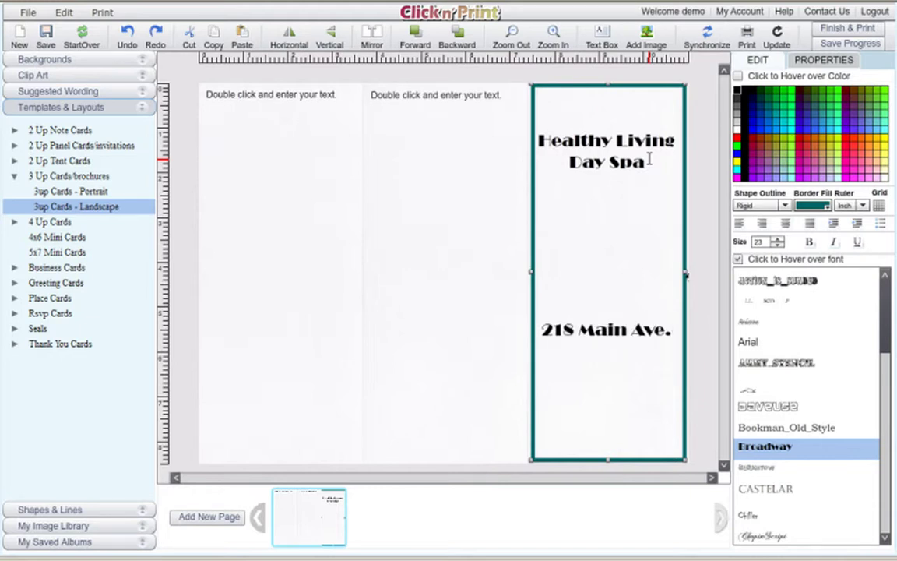
pyautogui.press('Return')
pyautogui.write('Norwalk, CT')
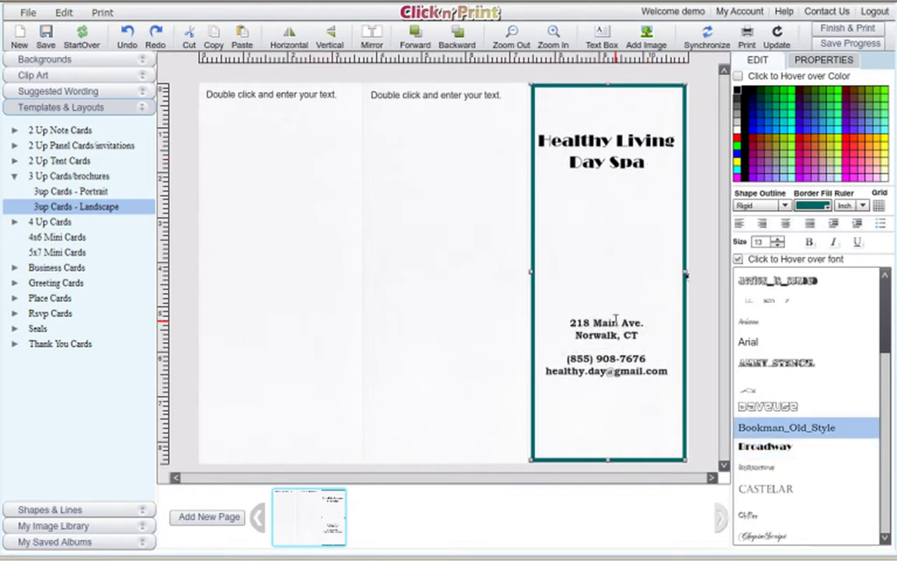
pyautogui.press('Return')
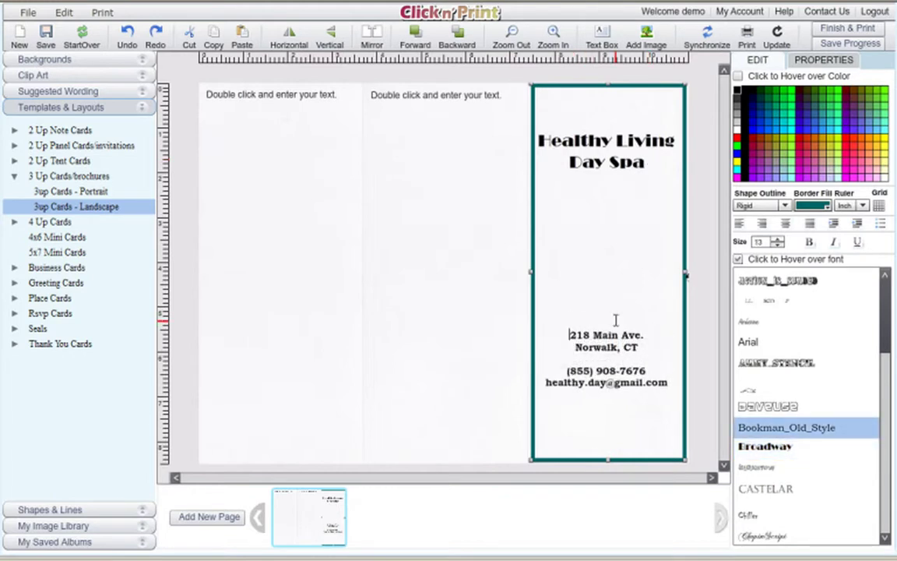
pyautogui.press('Return')
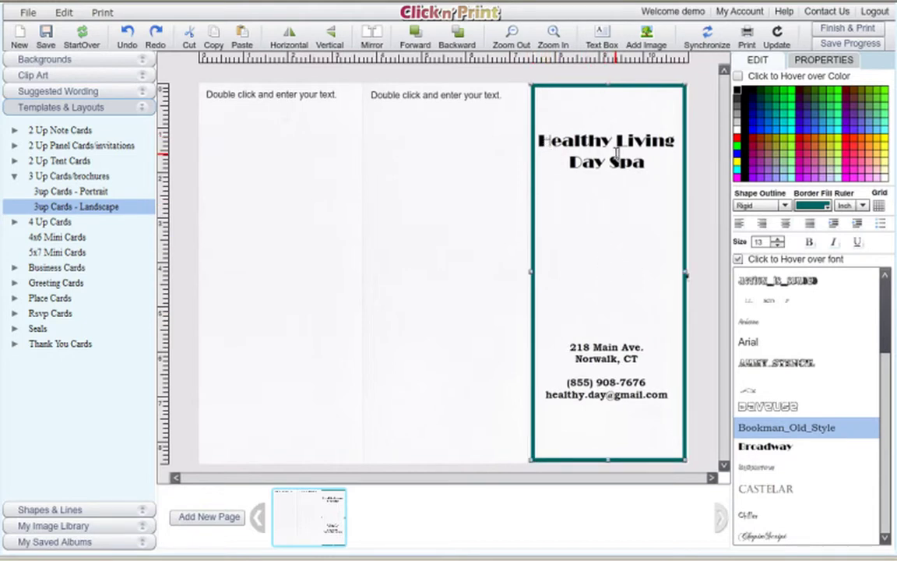
pyautogui.click(574, 142)
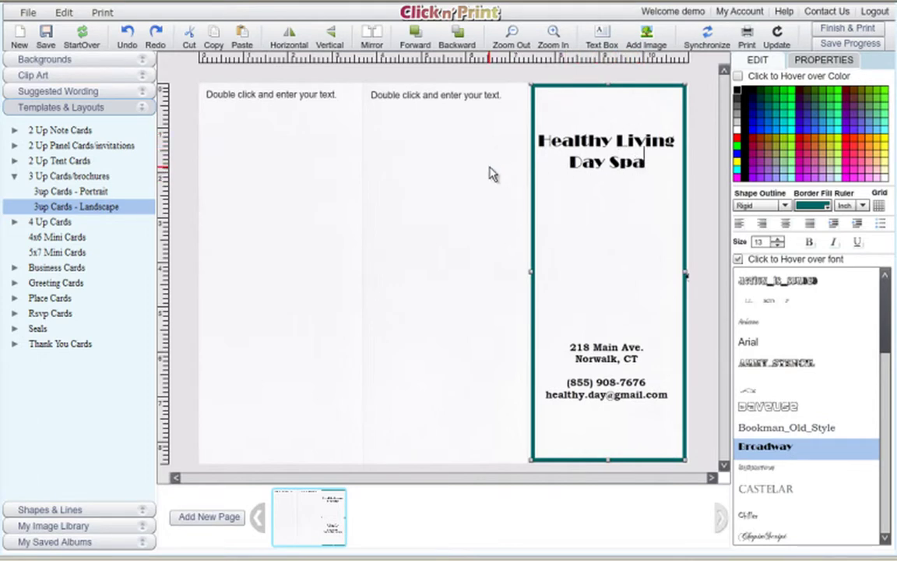
# Add the Water lilies photo from the Sample Pictures folder to the brochure.
pyautogui.click(646, 34)
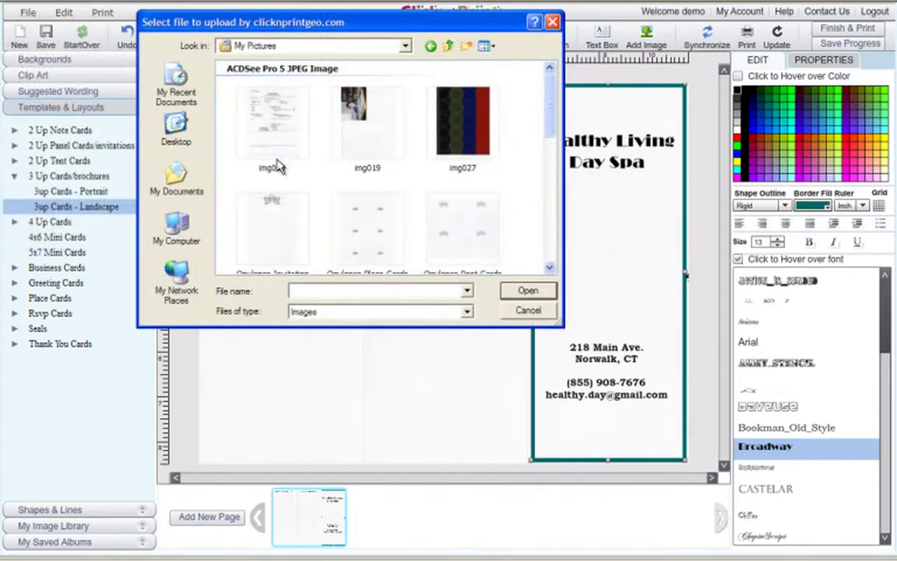
pyautogui.moveTo(549, 130); pyautogui.dragTo(550, 250)
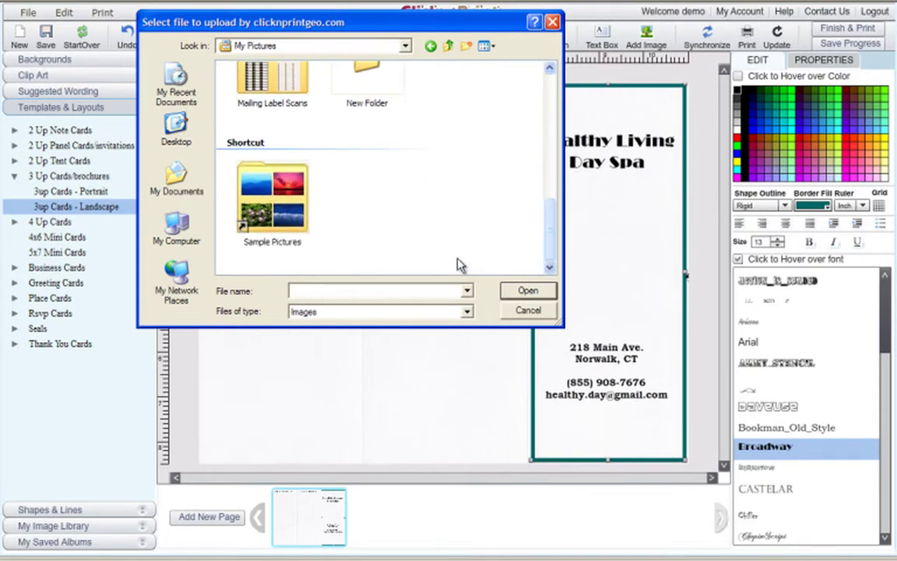
pyautogui.doubleClick(298, 217)
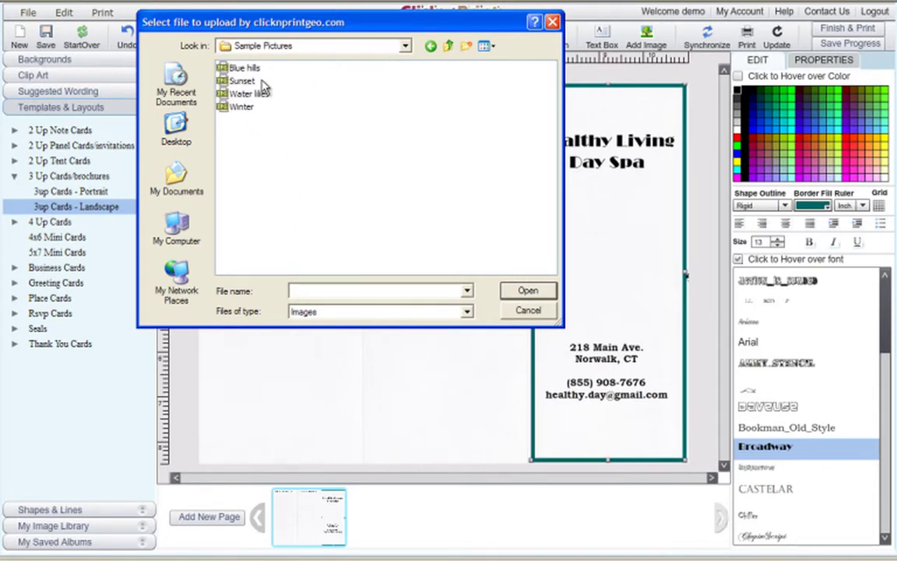
pyautogui.click(247, 94)
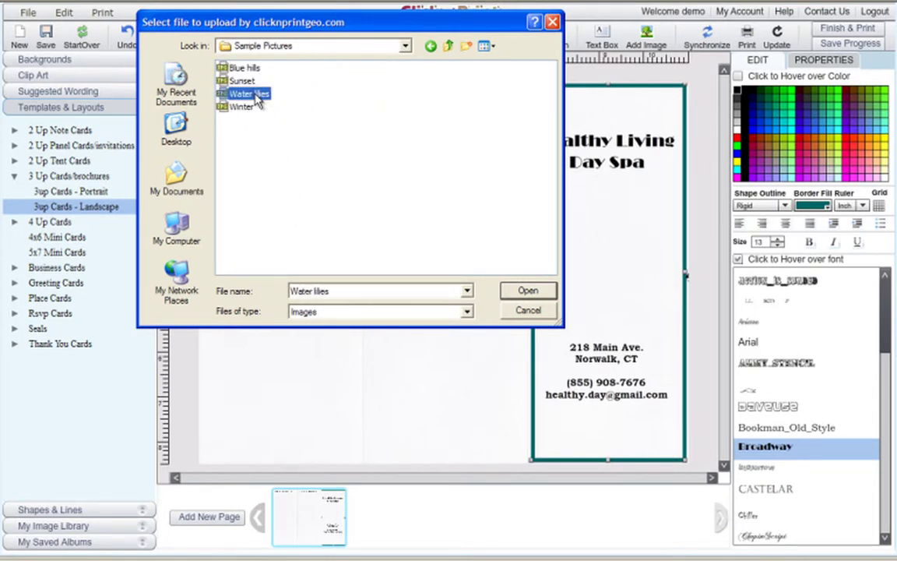
pyautogui.click(527, 290)
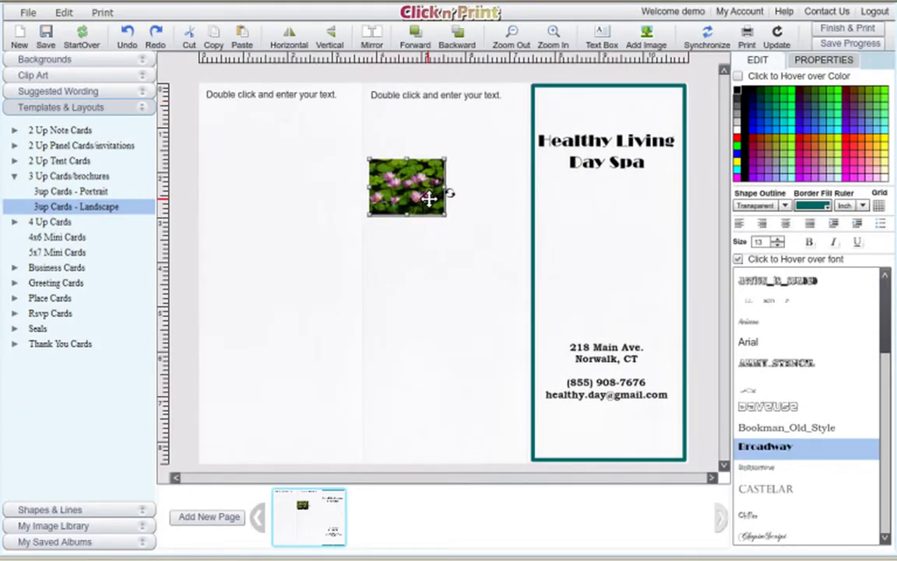
# Move the water-lily photo below the right panel's title, widen it to the panel, and hide the grid.
pyautogui.moveTo(429, 200)
pyautogui.mouseDown()
pyautogui.moveTo(506, 204)
pyautogui.moveTo(580, 247)
pyautogui.moveTo(610, 244)
pyautogui.mouseUp()
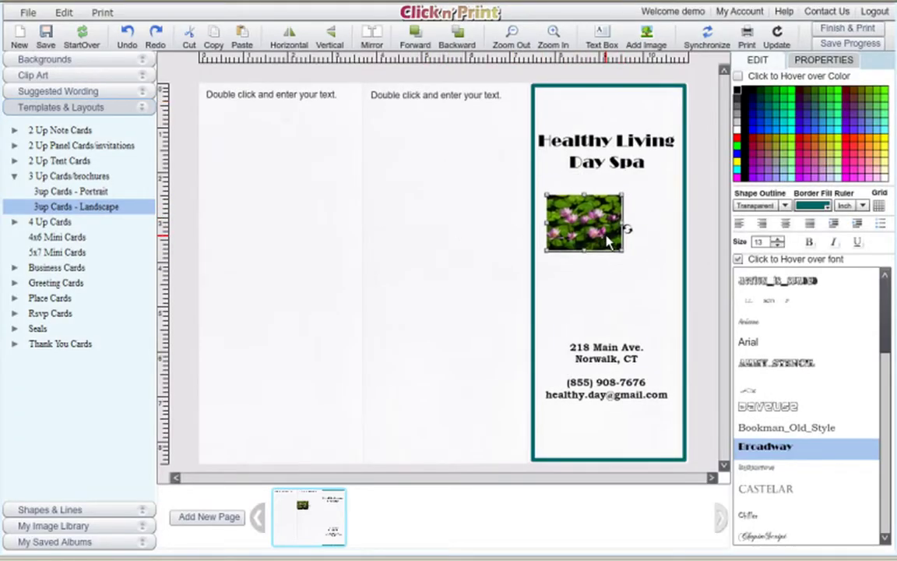
pyautogui.click(628, 251)
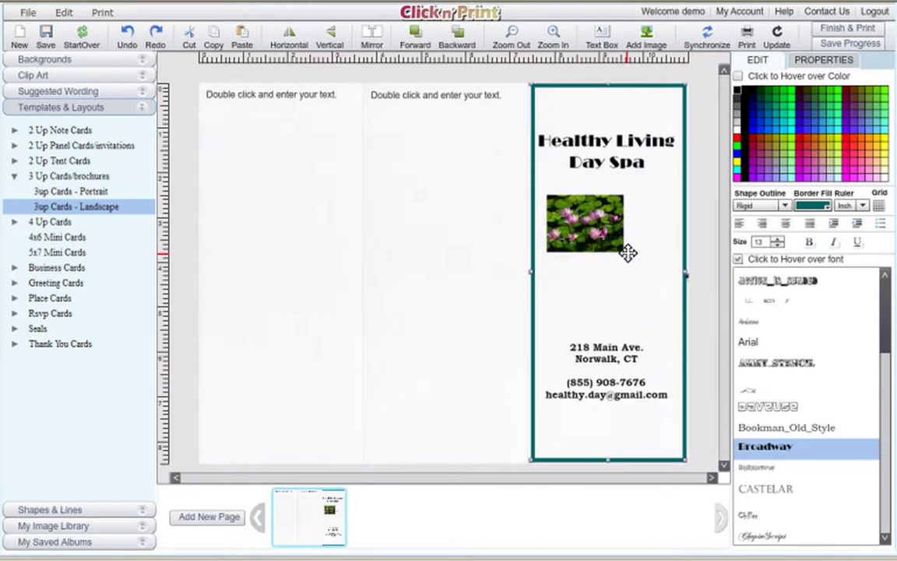
pyautogui.click(621, 248)
pyautogui.moveTo(623, 252)
pyautogui.mouseDown()
pyautogui.moveTo(681, 305)
pyautogui.moveTo(660, 295)
pyautogui.moveTo(627, 250)
pyautogui.moveTo(632, 259)
pyautogui.mouseUp()
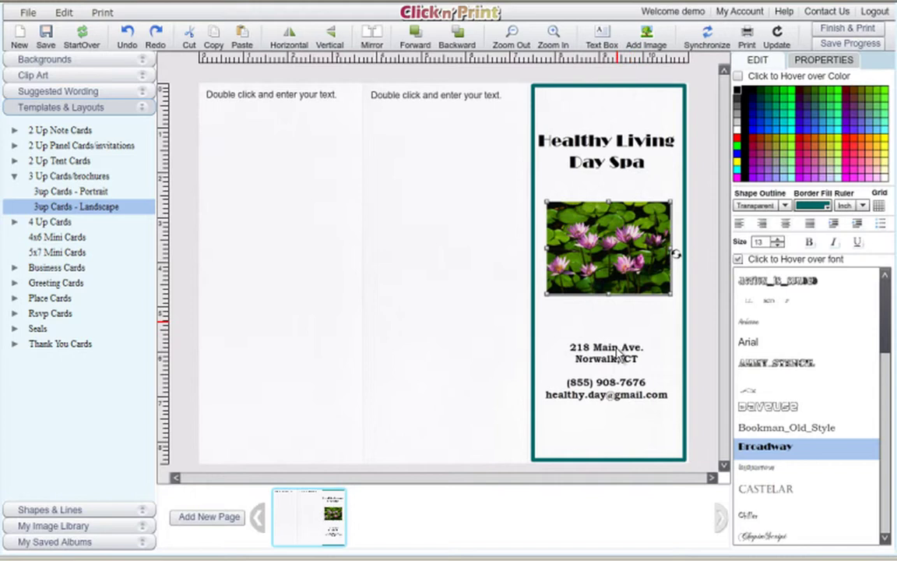
pyautogui.click(675, 252)
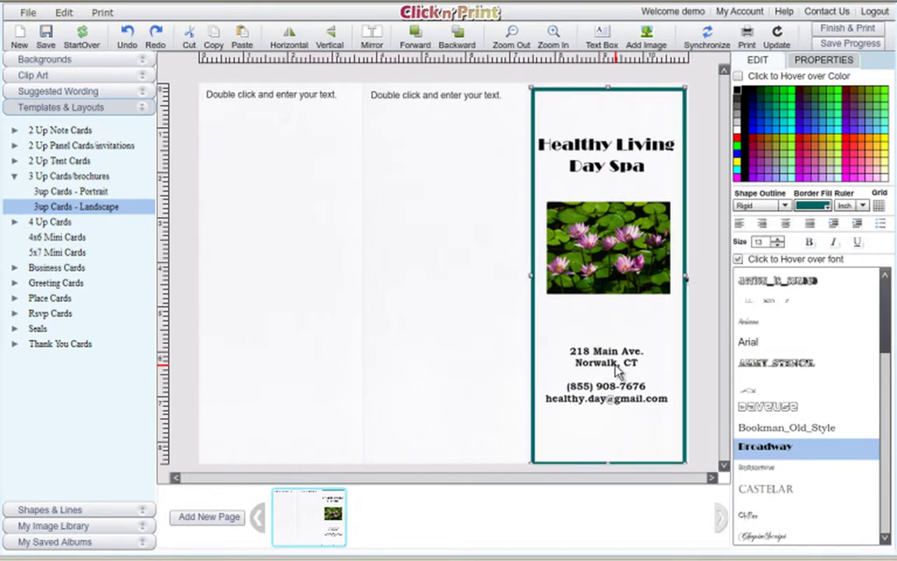
pyautogui.click(879, 206)
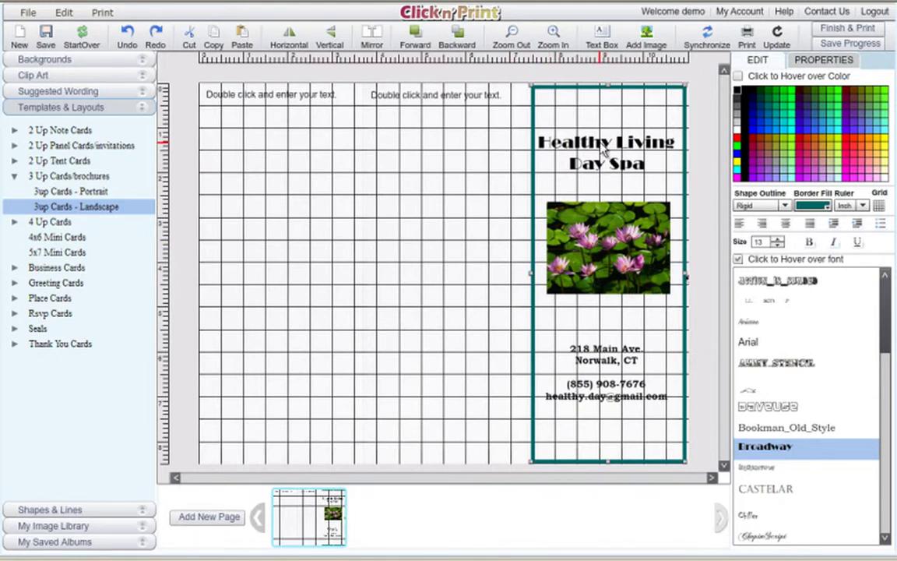
pyautogui.click(879, 208)
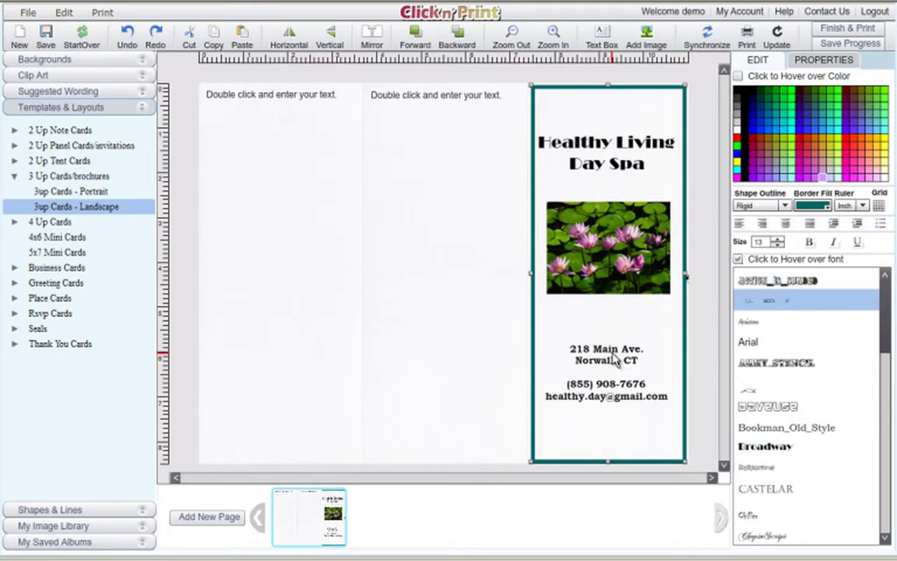
# Fill the left panel with five spa services, Expert massages to Yoga and meditation, and clear the middle placeholder.
pyautogui.click(491, 326)
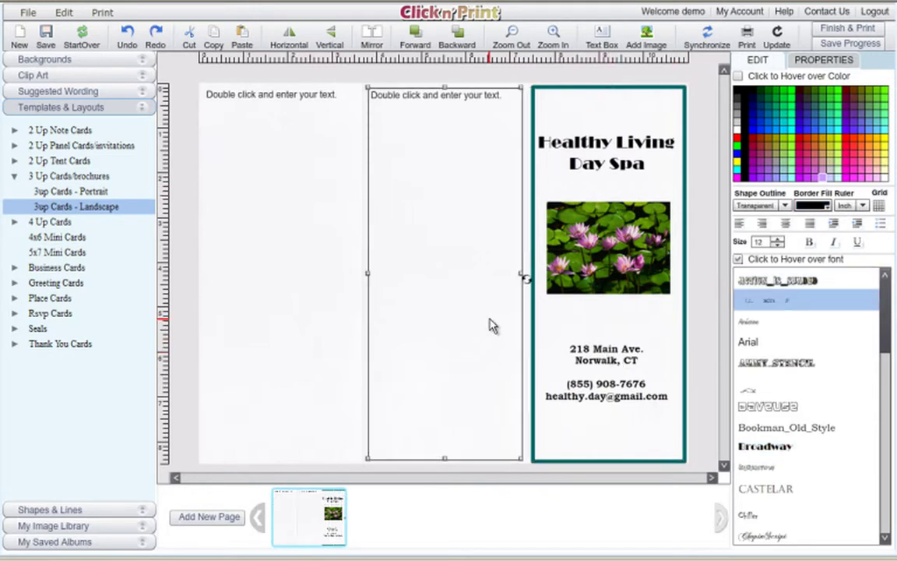
pyautogui.click(310, 267)
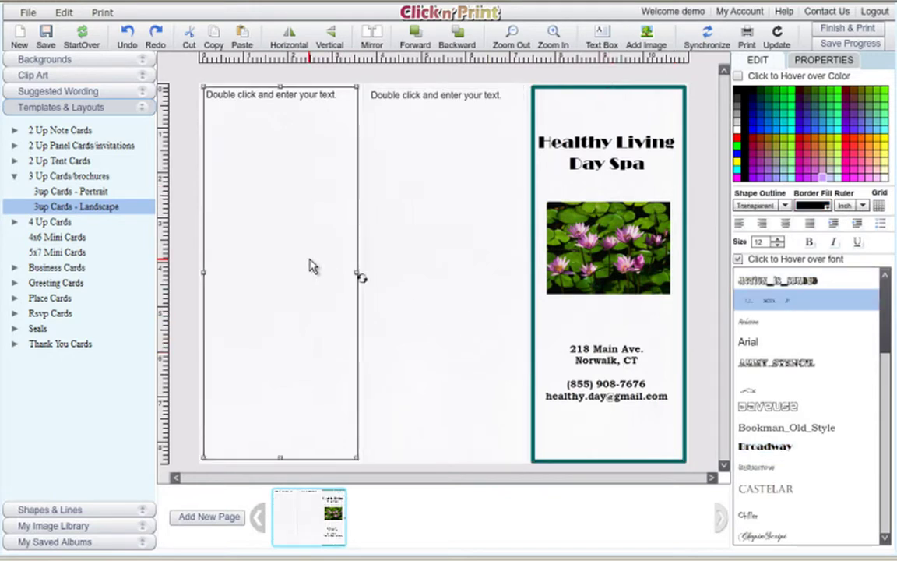
pyautogui.click(434, 194)
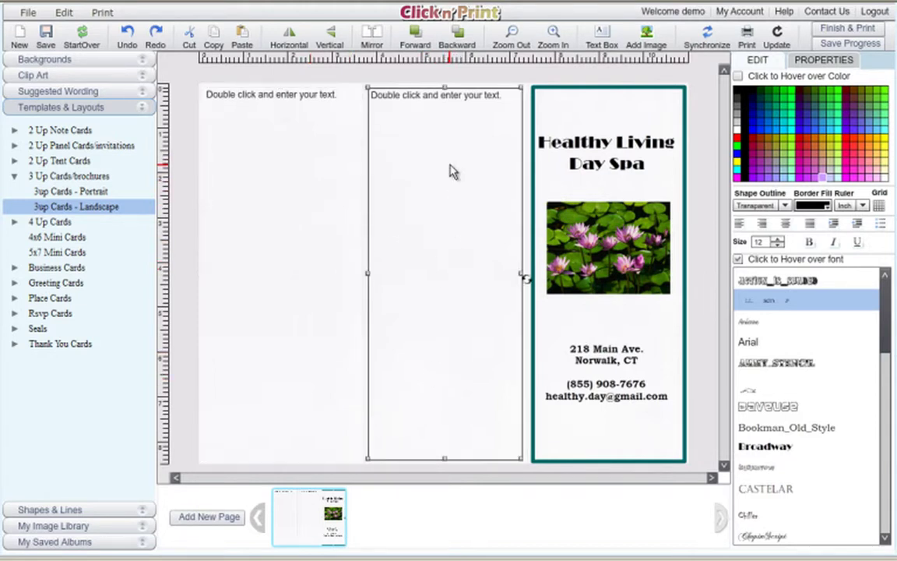
pyautogui.click(306, 199)
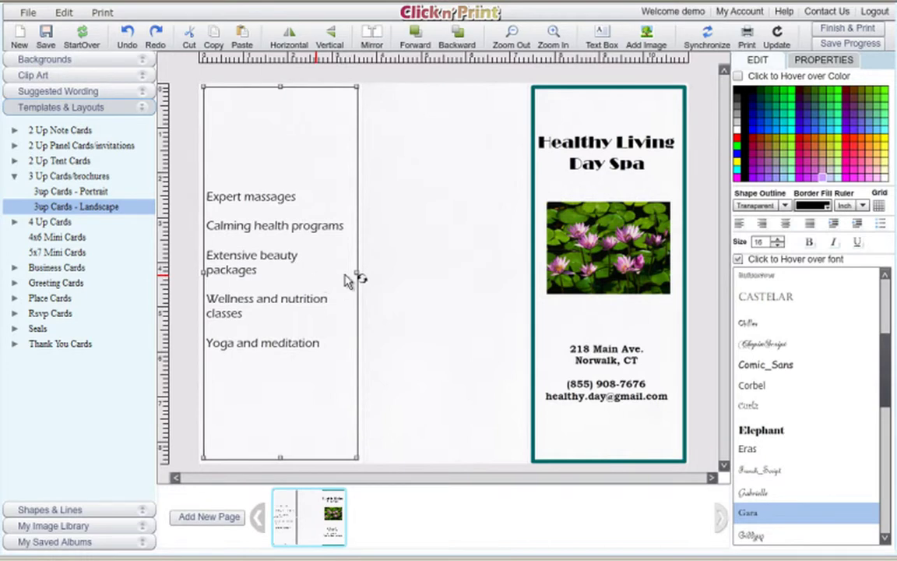
pyautogui.click(383, 283)
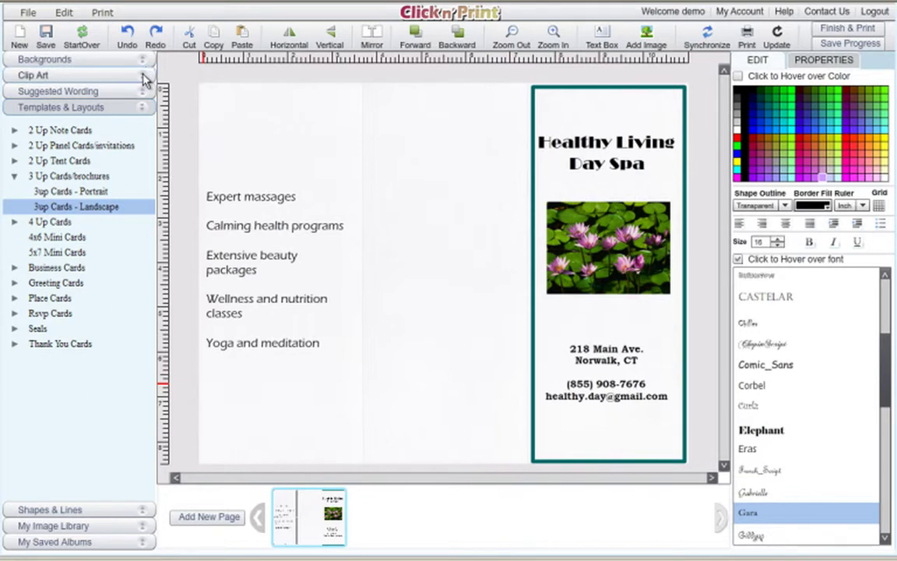
# Add a six-point star from Shapes & Lines and place it above the services list.
pyautogui.click(143, 511)
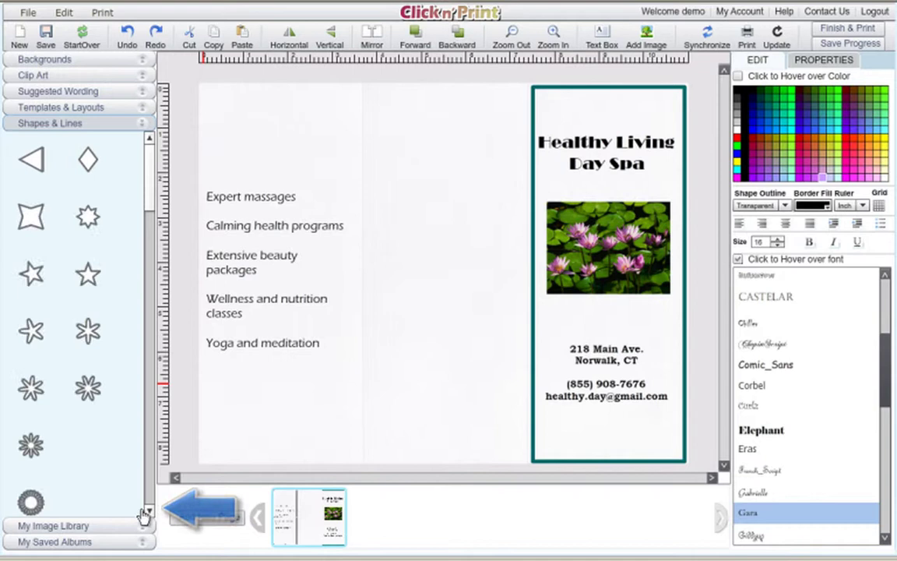
pyautogui.moveTo(152, 197); pyautogui.dragTo(147, 166)
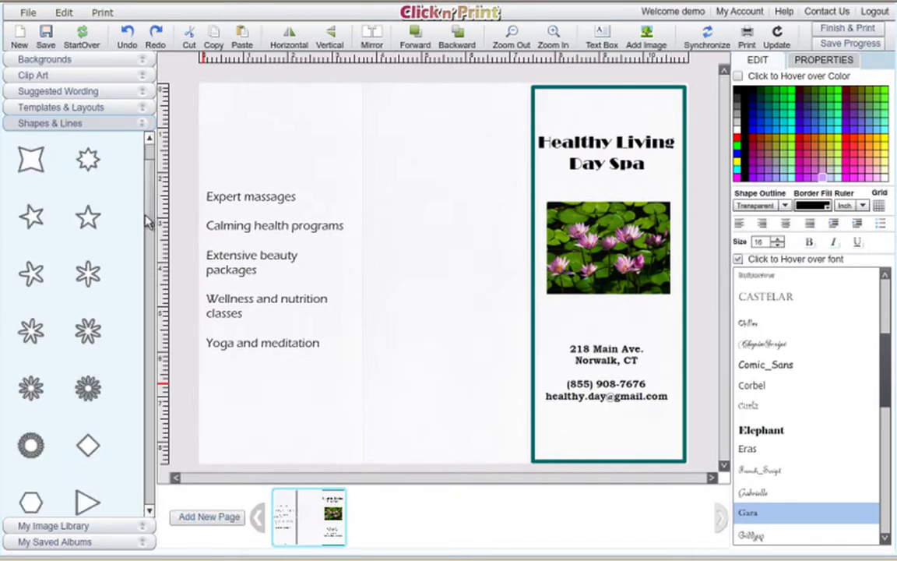
pyautogui.click(88, 274)
pyautogui.moveTo(401, 202)
pyautogui.mouseDown()
pyautogui.moveTo(334, 194)
pyautogui.moveTo(280, 167)
pyautogui.moveTo(257, 144)
pyautogui.moveTo(280, 157)
pyautogui.moveTo(274, 144)
pyautogui.moveTo(283, 151)
pyautogui.moveTo(278, 129)
pyautogui.moveTo(285, 134)
pyautogui.mouseUp()
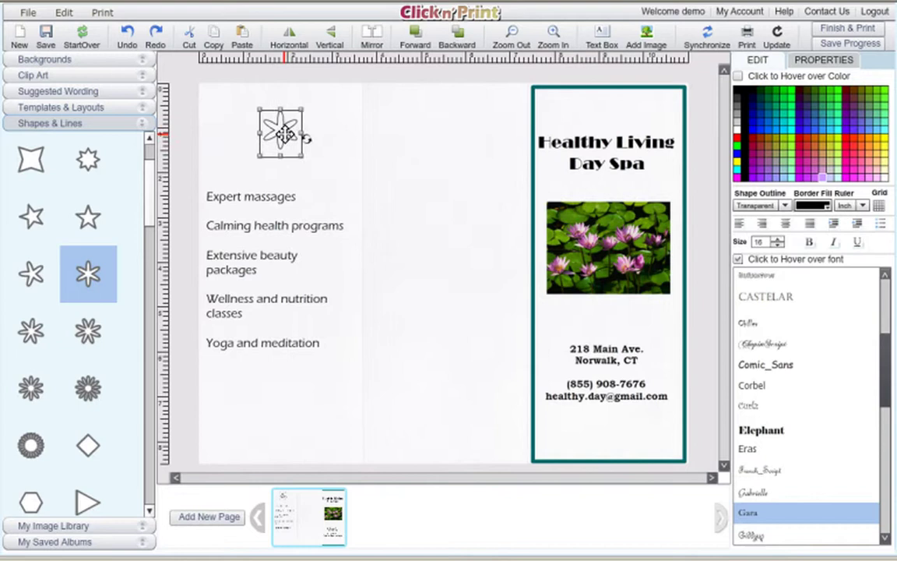
# Style the star with a rigid solid outline, teal fill and a black 000000 border.
pyautogui.click(785, 205)
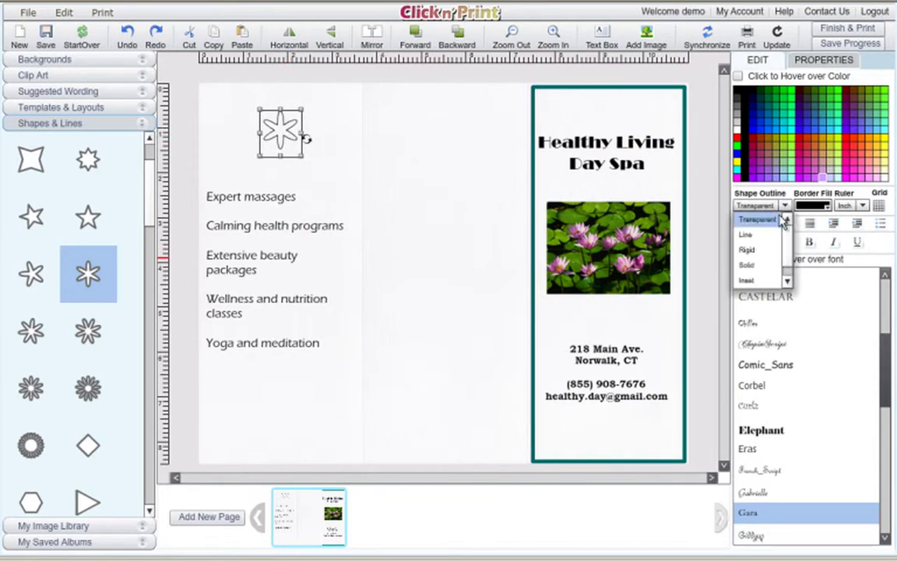
pyautogui.click(767, 250)
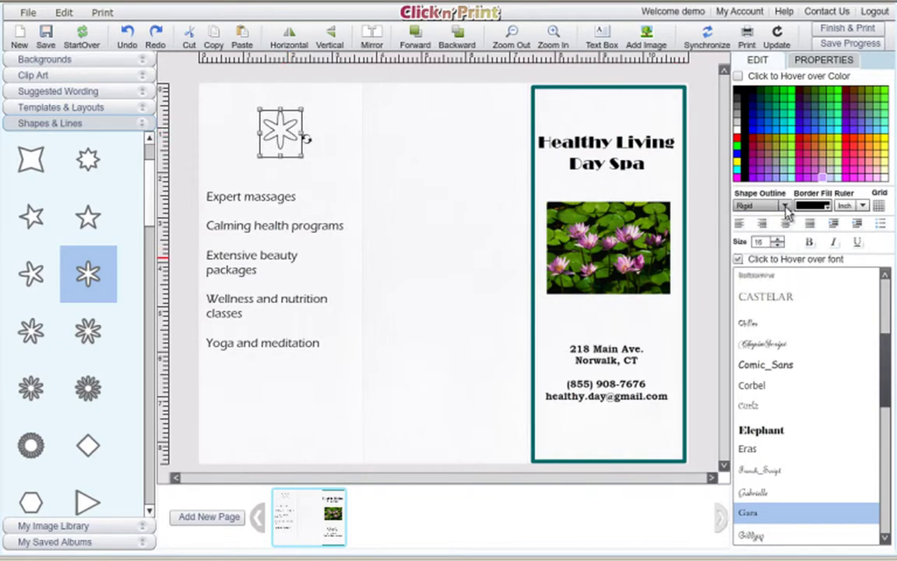
pyautogui.click(783, 206)
pyautogui.click(771, 250)
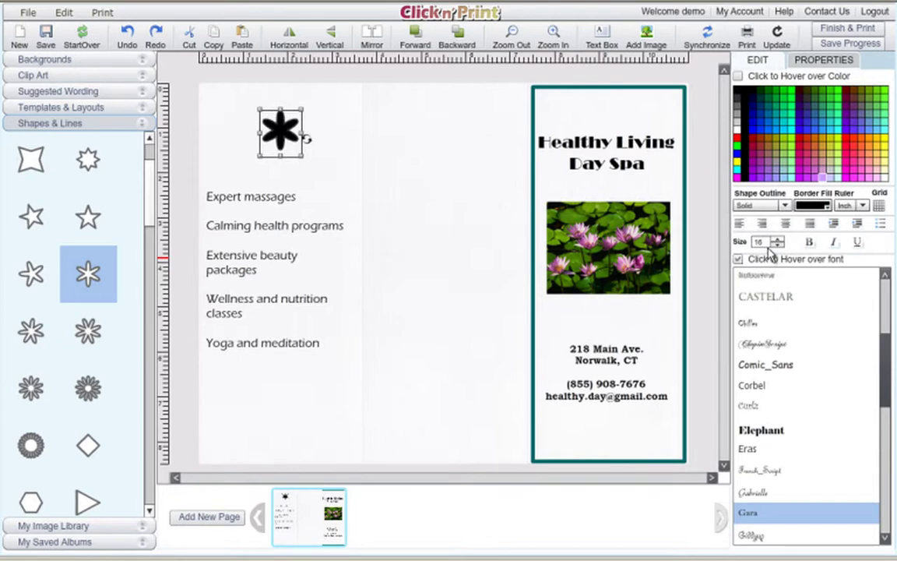
pyautogui.click(738, 77)
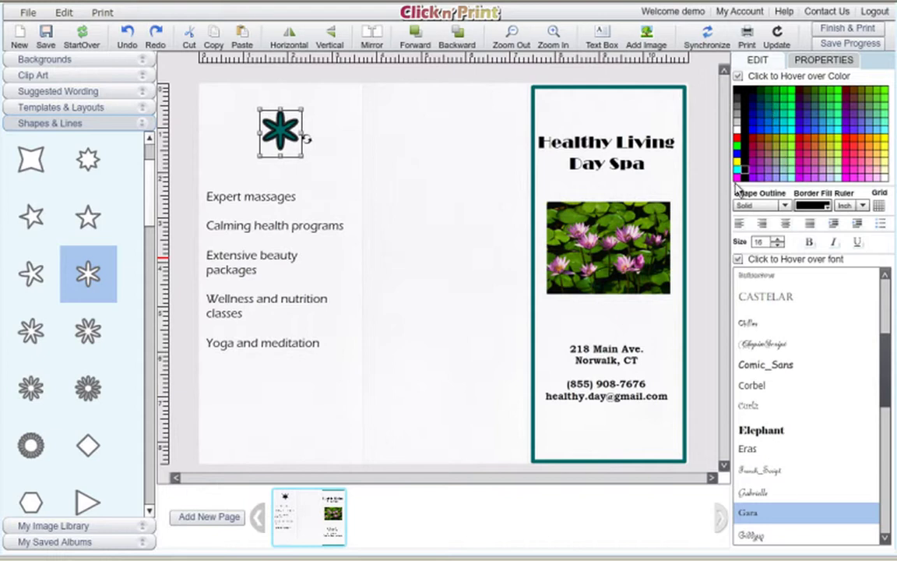
pyautogui.click(812, 206)
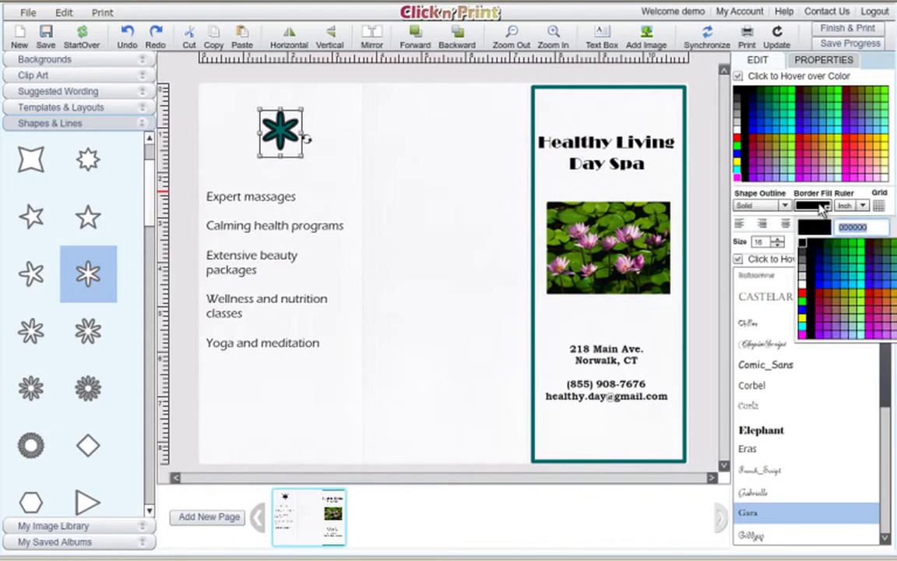
pyautogui.click(817, 248)
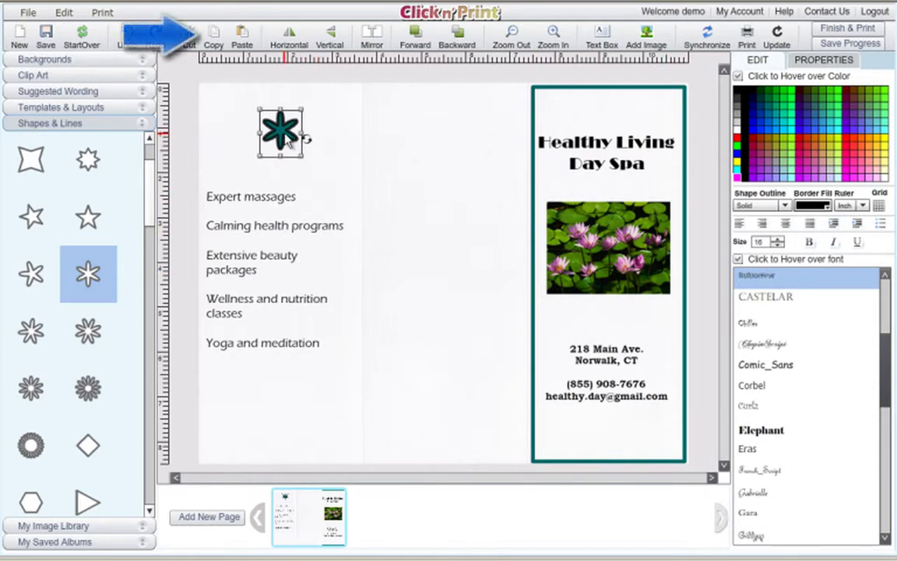
# Duplicate the teal star below the services list and bring up the Save Album dialog.
pyautogui.click(213, 35)
pyautogui.click(241, 38)
pyautogui.click(470, 318)
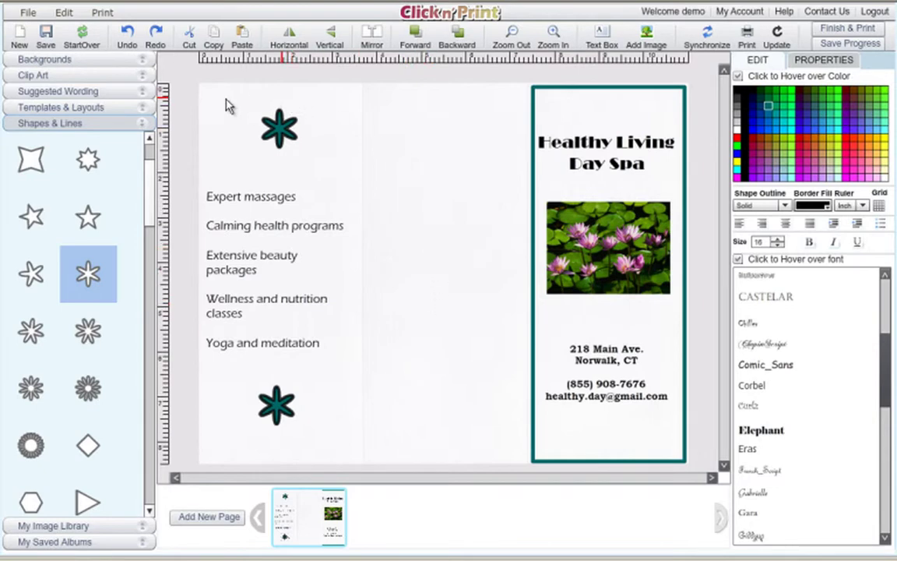
pyautogui.click(46, 38)
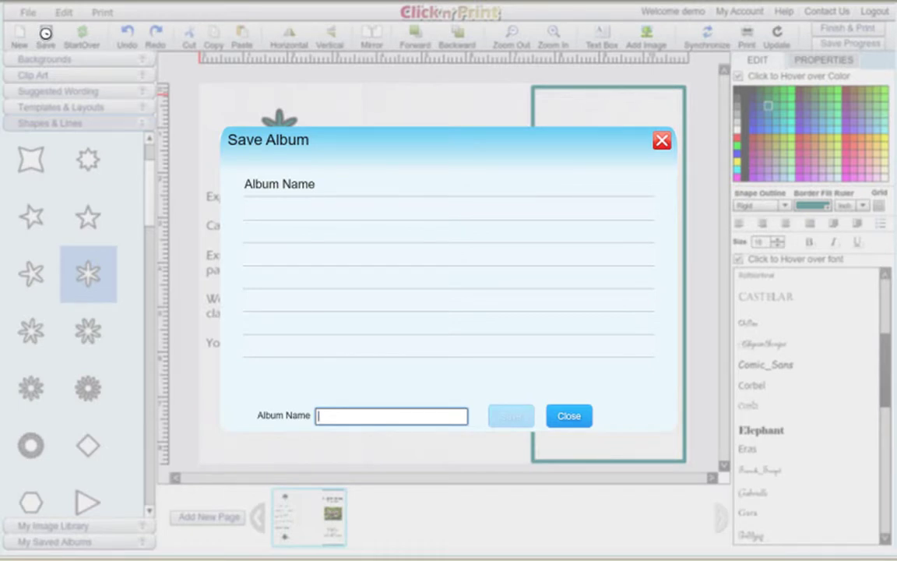
# Save the brochure outside as the album 'Brochure - Outside' and dismiss the confirmation.
pyautogui.write('Brochure - Outside')
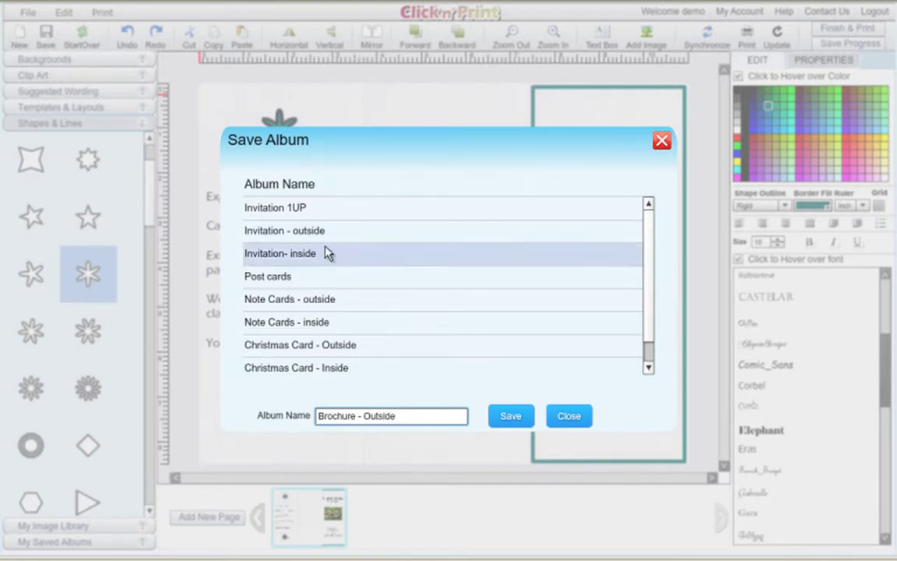
pyautogui.click(510, 417)
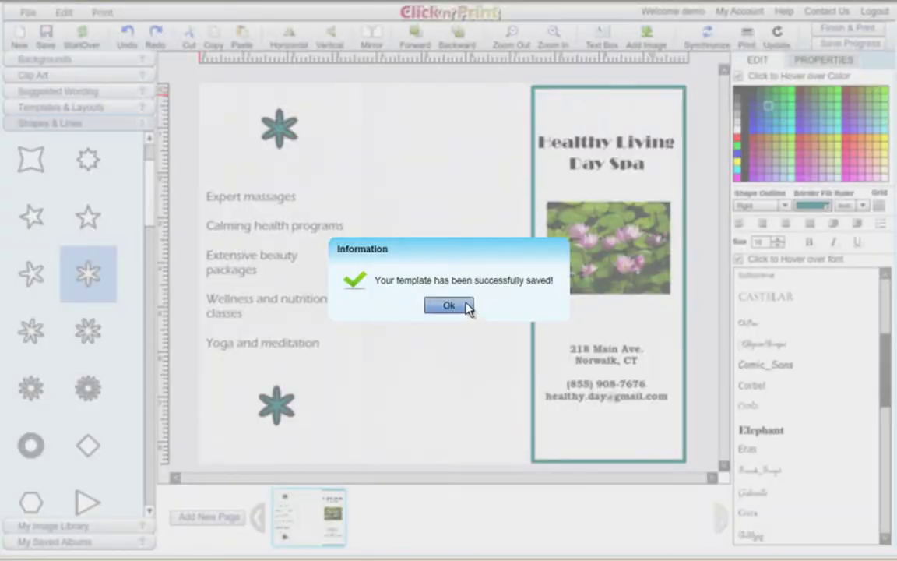
pyautogui.click(449, 306)
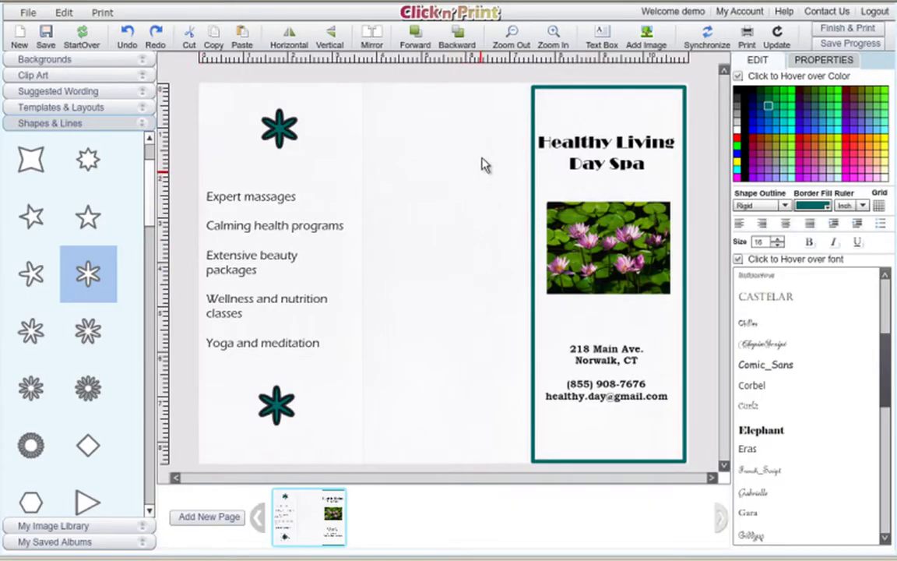
# Get past the printing instructions to the Print dialog and centre it on screen.
pyautogui.click(747, 35)
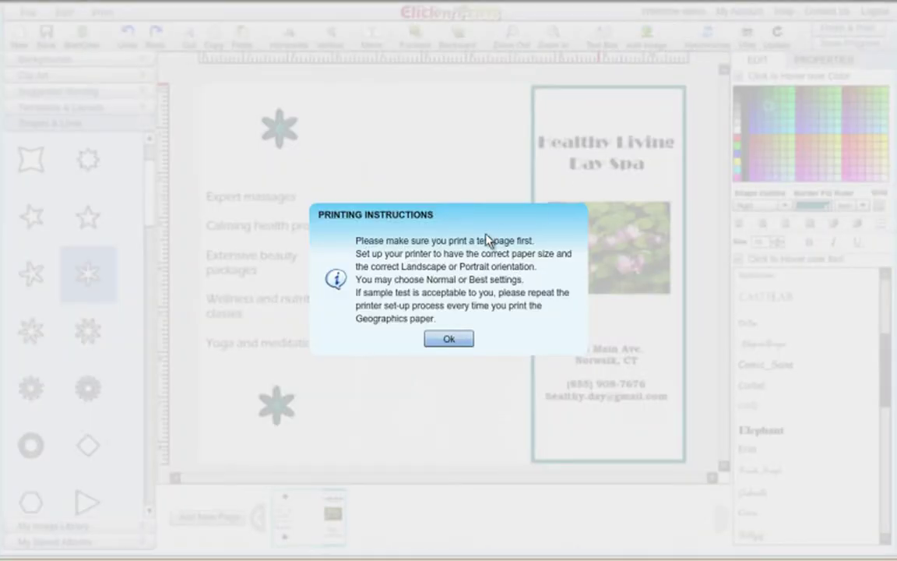
pyautogui.click(451, 341)
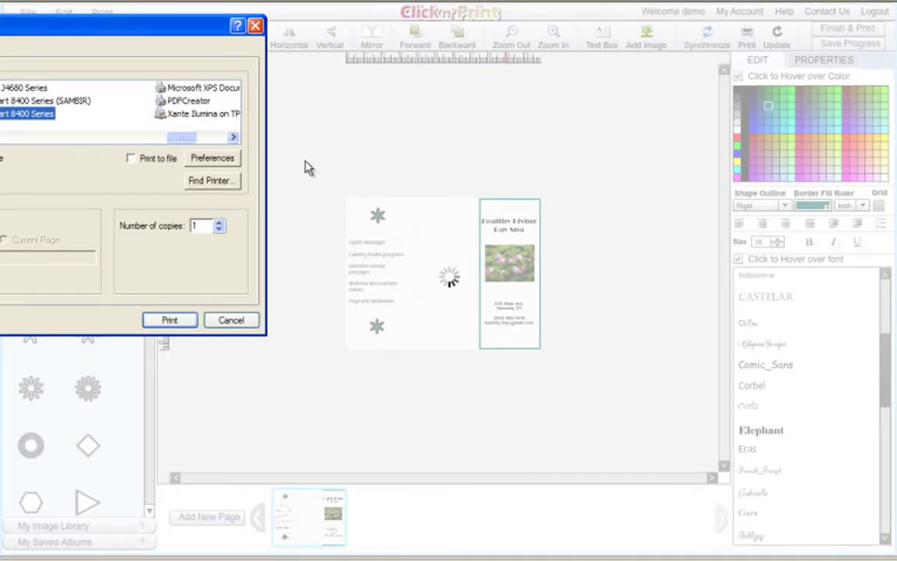
pyautogui.moveTo(165, 39); pyautogui.dragTo(507, 76)
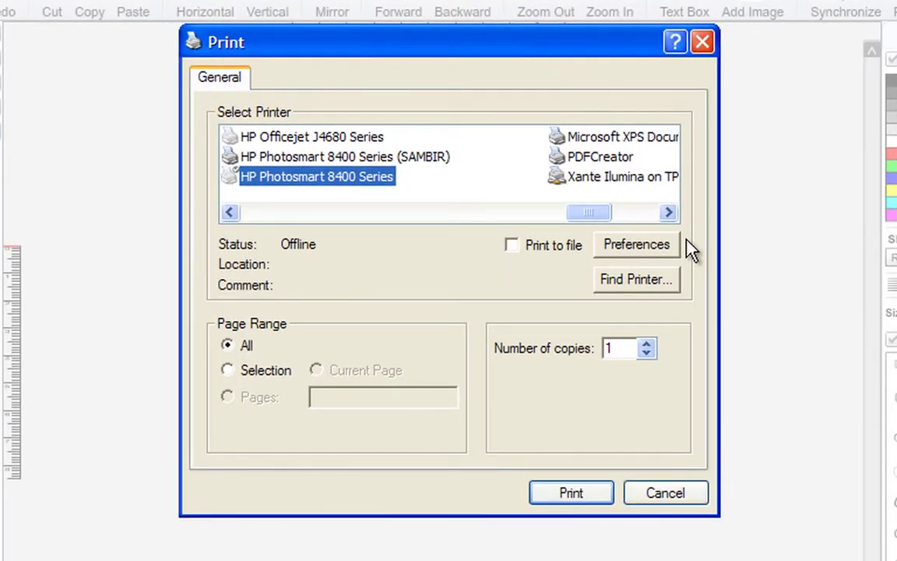
# Set the printer preferences to Landscape orientation on Letter 8.5x11 paper.
pyautogui.click(652, 246)
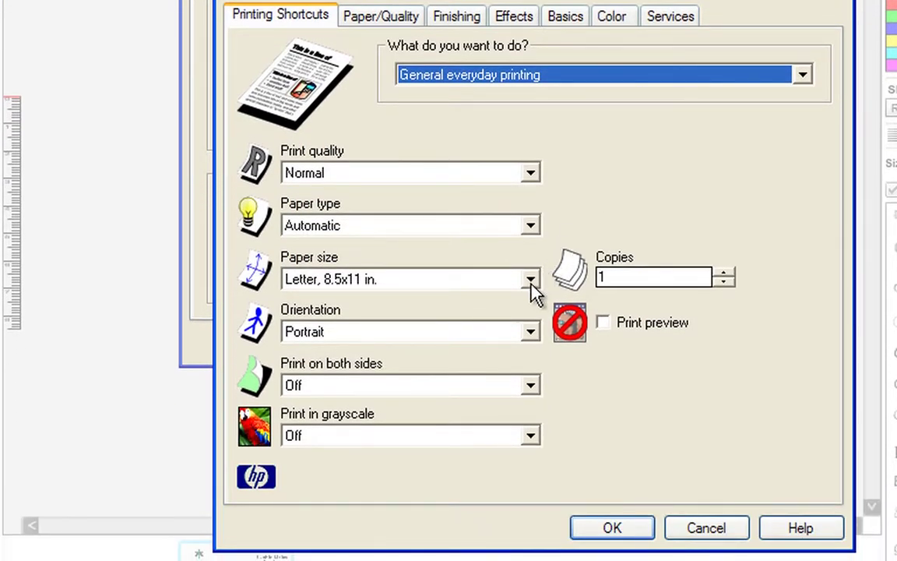
pyautogui.click(531, 333)
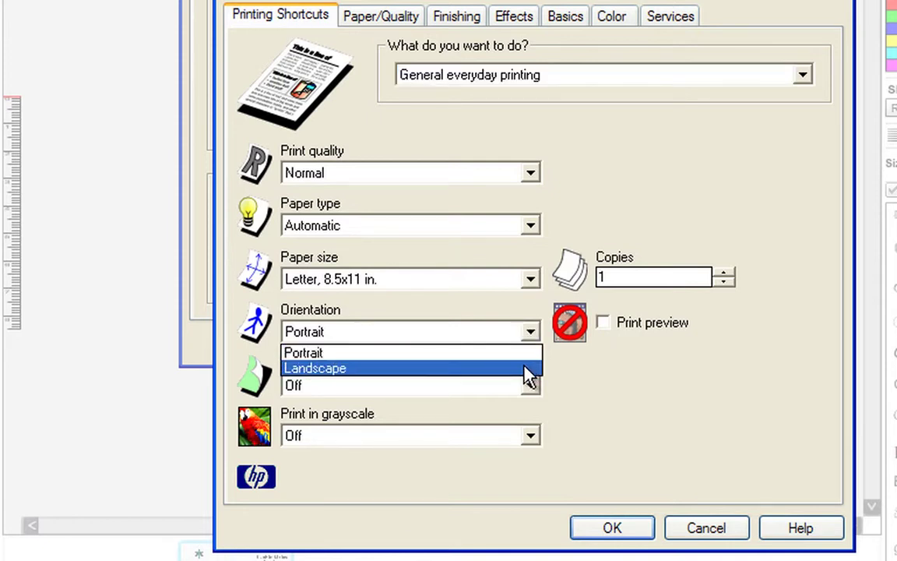
pyautogui.click(529, 369)
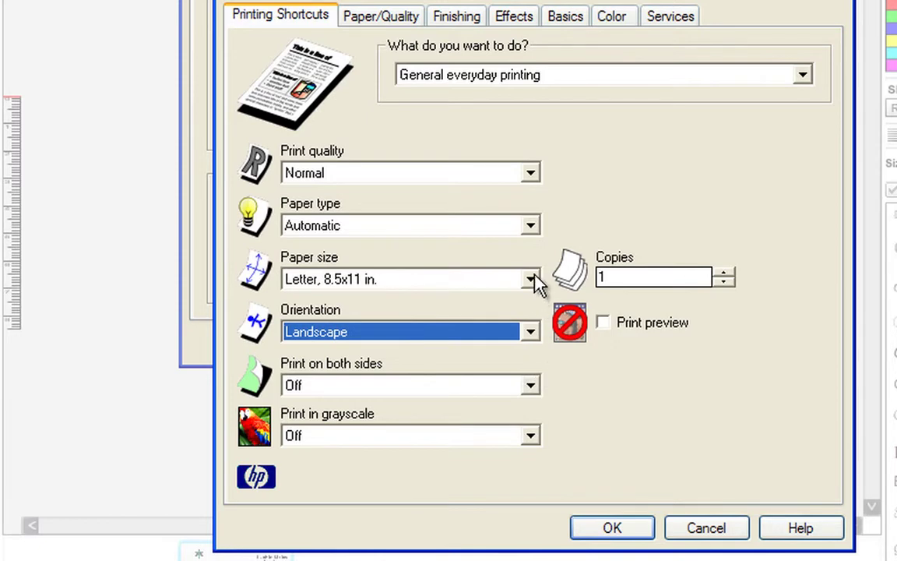
pyautogui.click(611, 527)
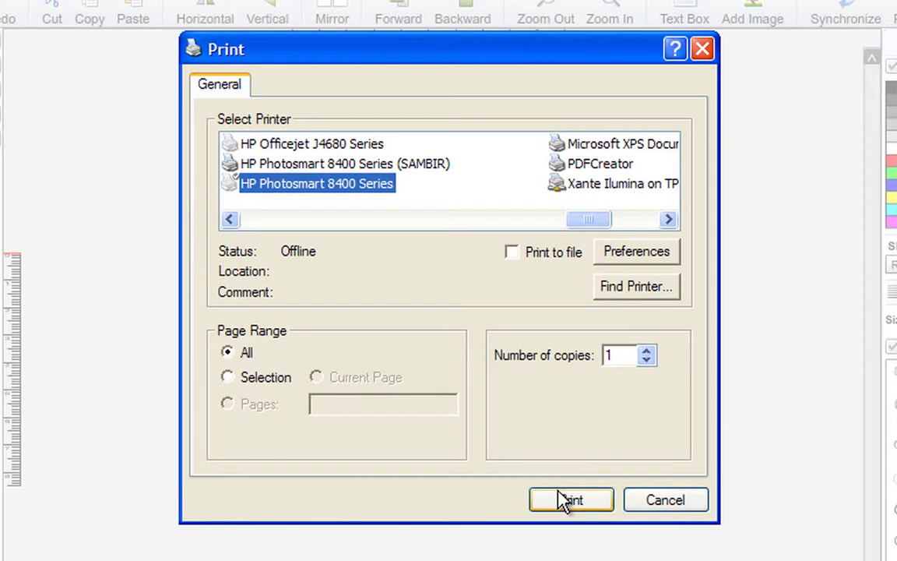
# Spin the copy count up to 10 and back to 1, then cancel without printing.
pyautogui.click(646, 353)
pyautogui.click(646, 353)
pyautogui.click(645, 353)
pyautogui.click(646, 353)
pyautogui.click(646, 353)
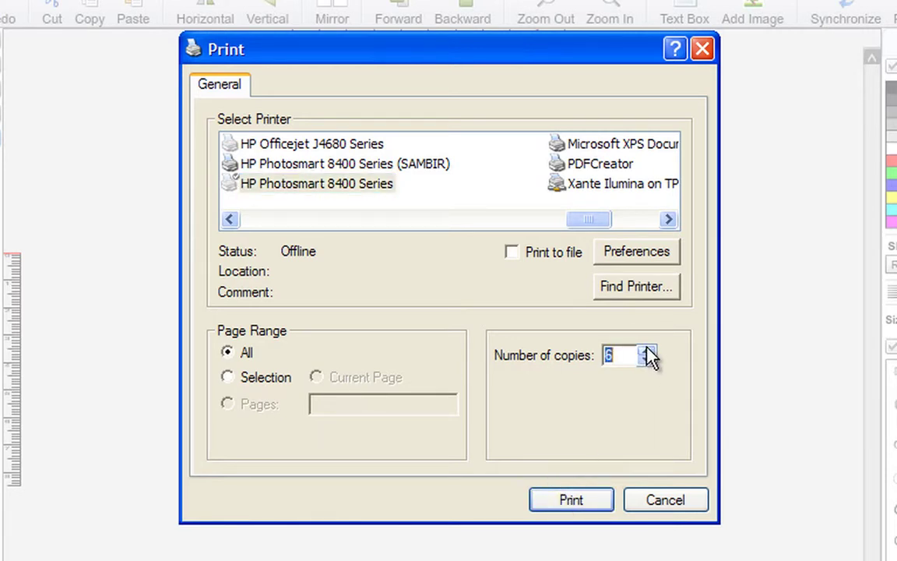
pyautogui.click(645, 352)
pyautogui.click(646, 353)
pyautogui.click(646, 352)
pyautogui.click(646, 360)
pyautogui.click(646, 361)
pyautogui.click(646, 361)
pyautogui.click(646, 361)
pyautogui.click(646, 361)
pyautogui.click(645, 361)
pyautogui.click(645, 361)
pyautogui.click(645, 361)
pyautogui.click(645, 361)
pyautogui.click(661, 503)
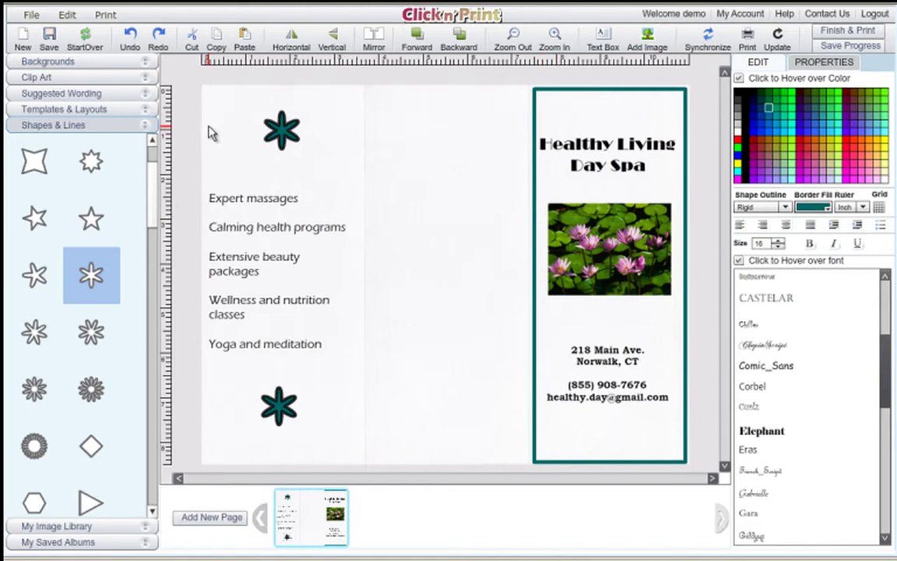
# Start a new 8.5x11 brochure from the 00017 - Photo Greetings 3UP item.
pyautogui.click(23, 41)
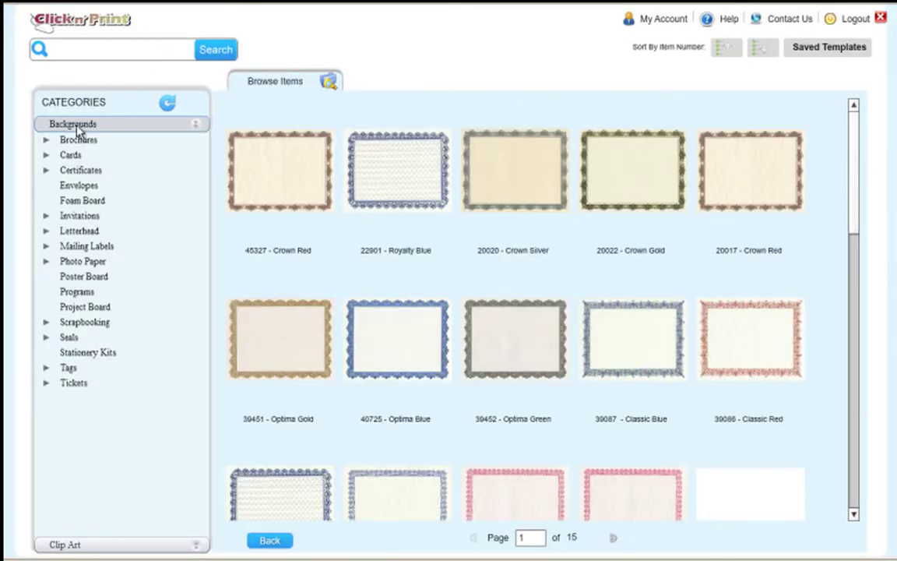
pyautogui.click(45, 141)
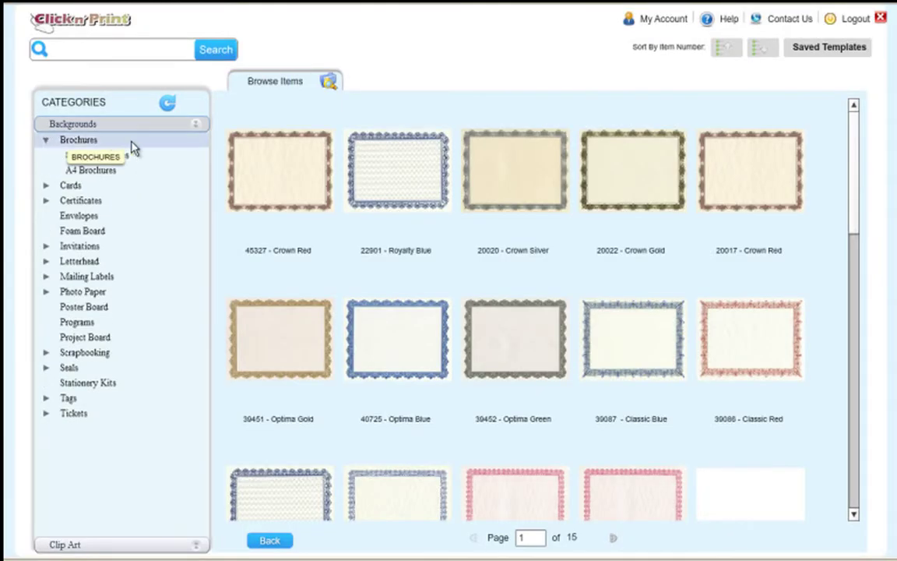
pyautogui.click(117, 156)
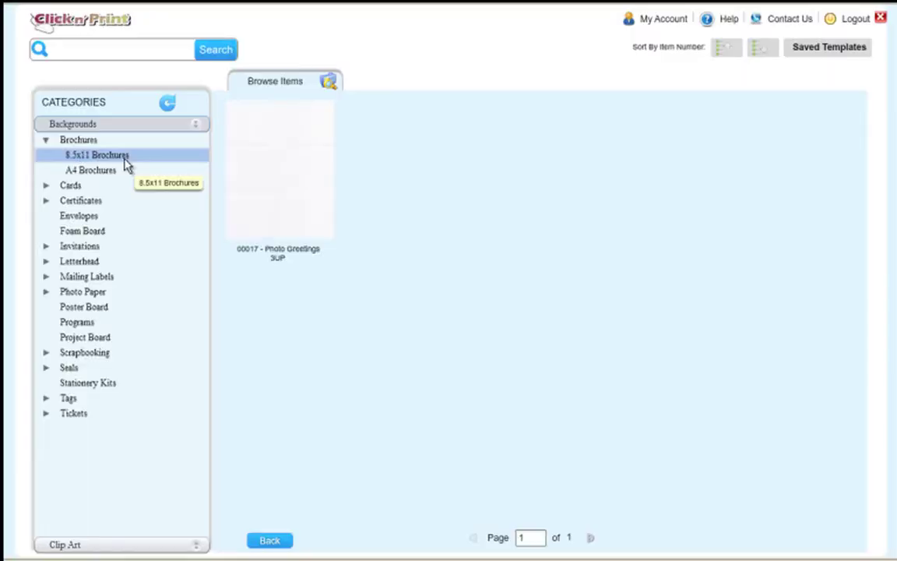
pyautogui.click(285, 162)
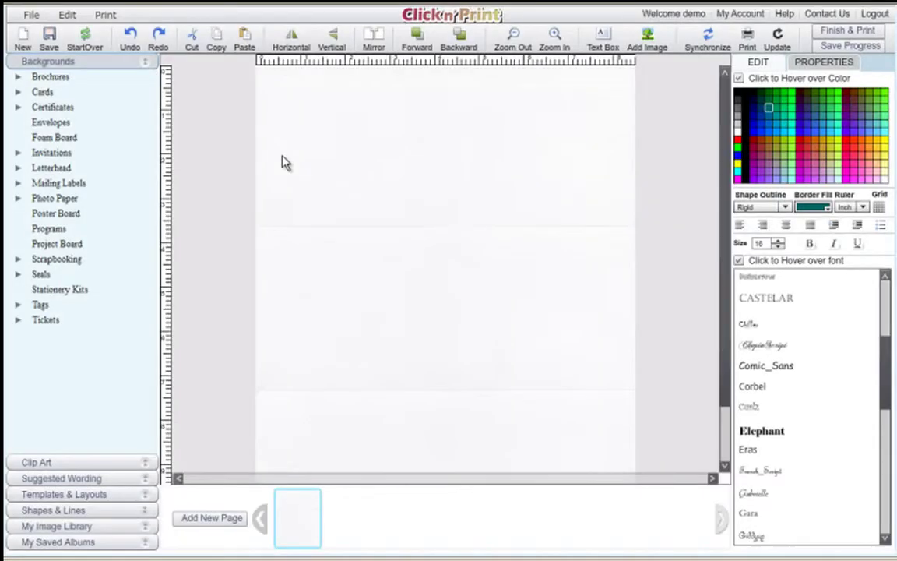
# Make the page horizontal, apply the 3up Cards - Landscape layout, and begin on its text panels.
pyautogui.click(292, 39)
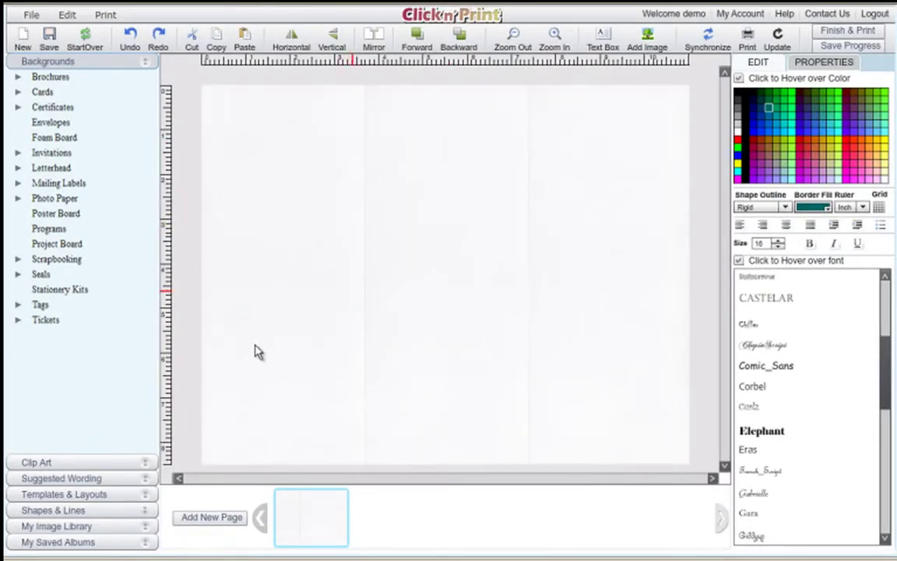
pyautogui.click(145, 498)
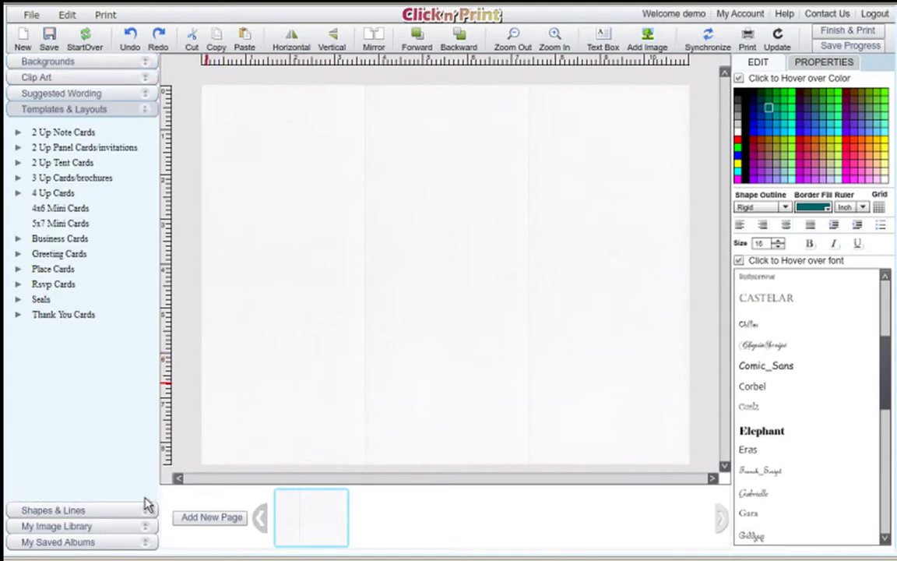
pyautogui.click(18, 179)
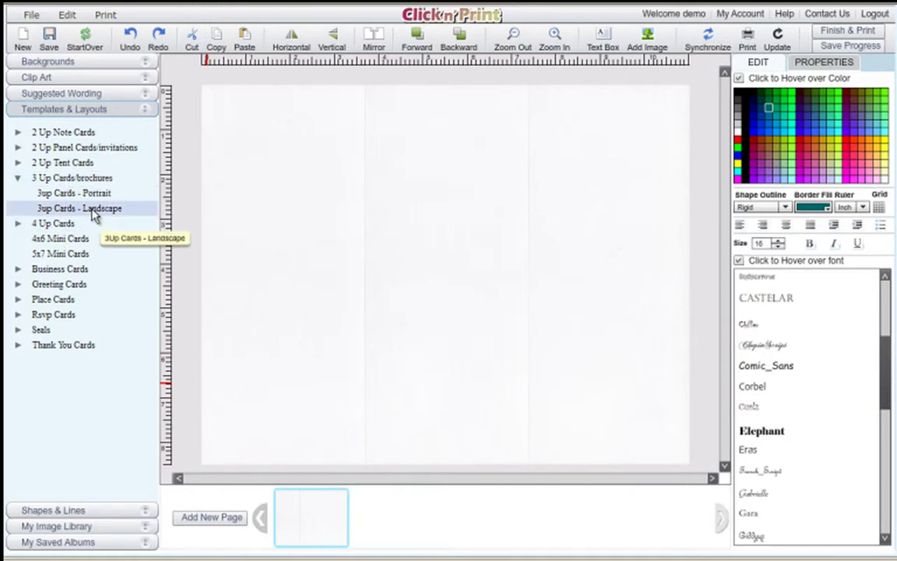
pyautogui.click(92, 215)
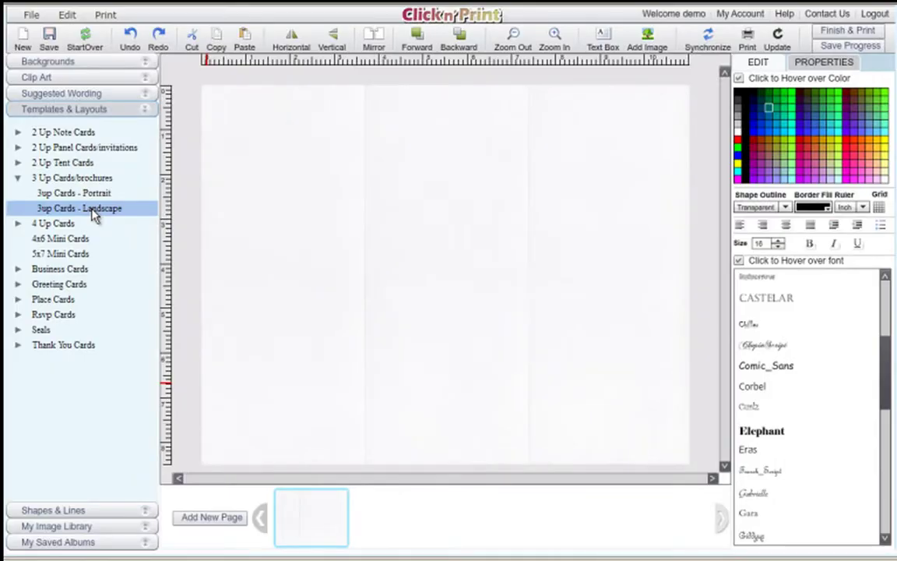
pyautogui.click(410, 216)
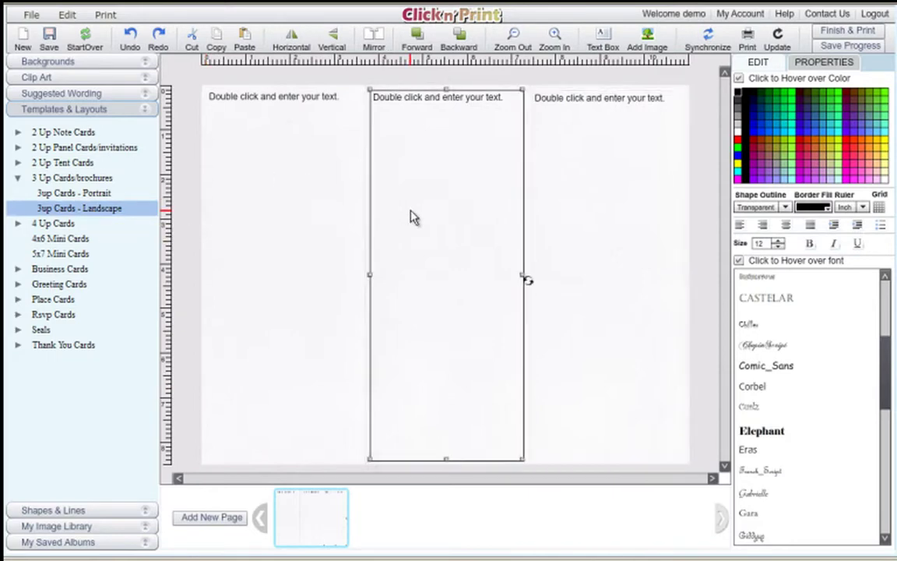
pyautogui.click(304, 215)
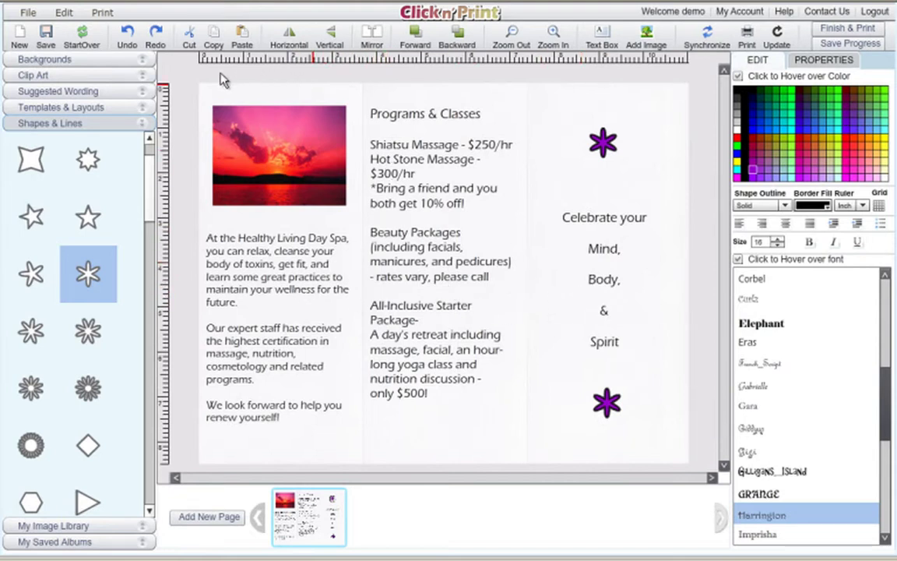
# Save the brochure inside as the album 'Brochure - Inside' and dismiss the confirmation.
pyautogui.click(46, 38)
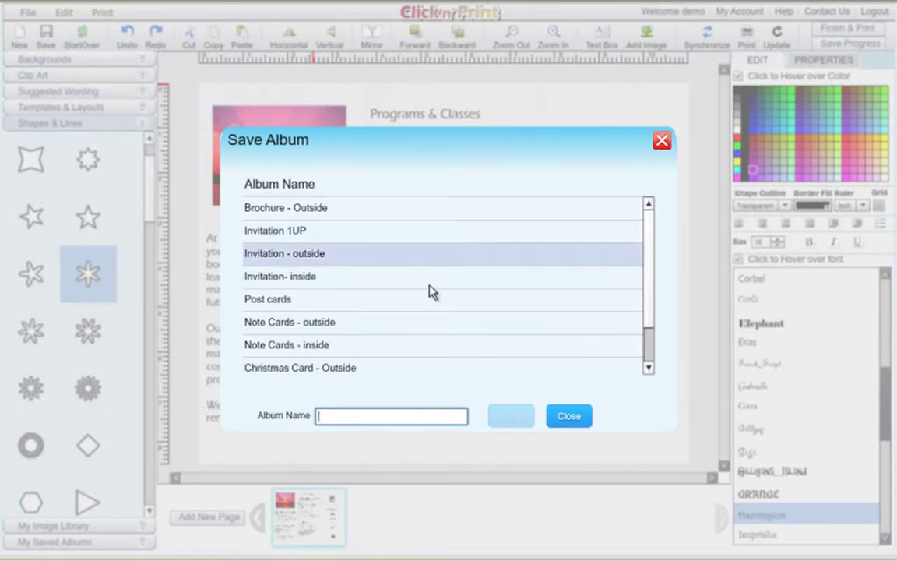
pyautogui.write('Brochur')
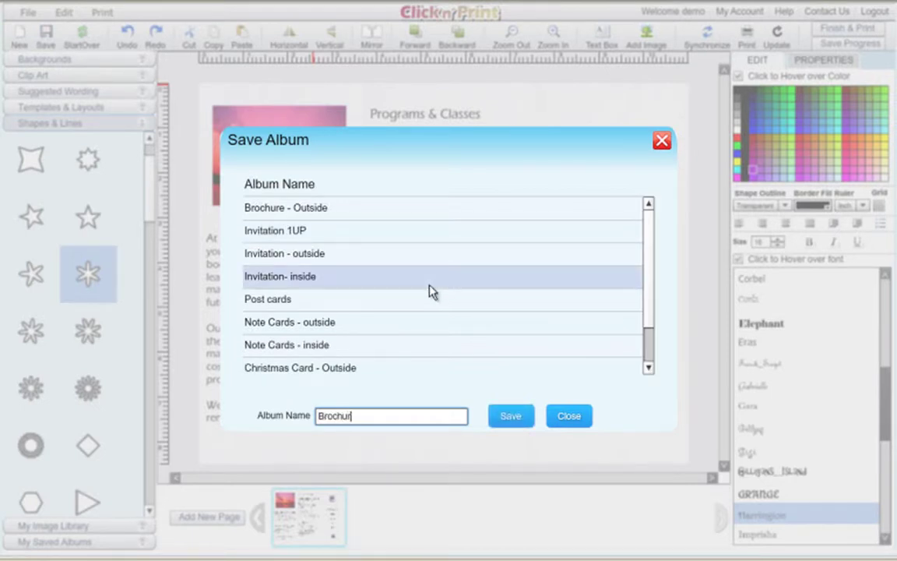
pyautogui.write('e - Inside')
pyautogui.click(510, 420)
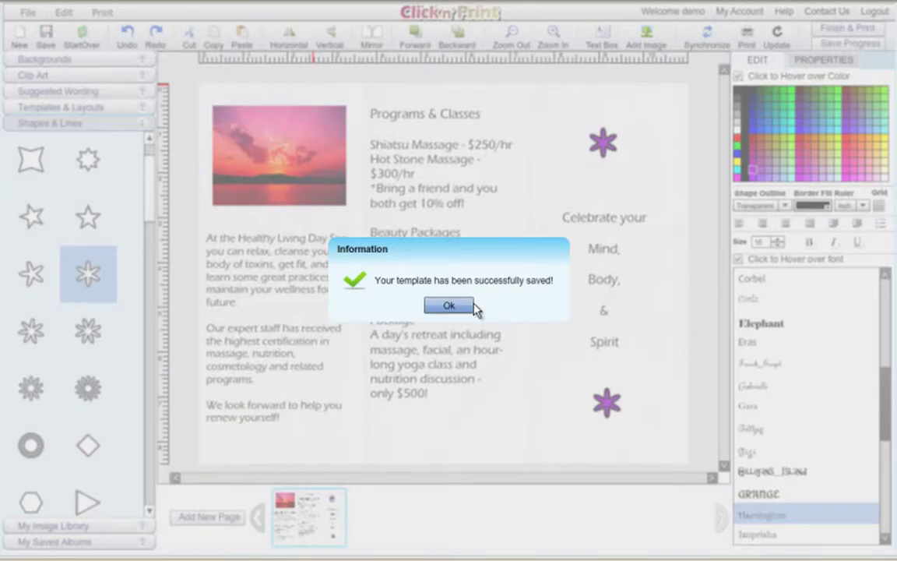
pyautogui.click(448, 306)
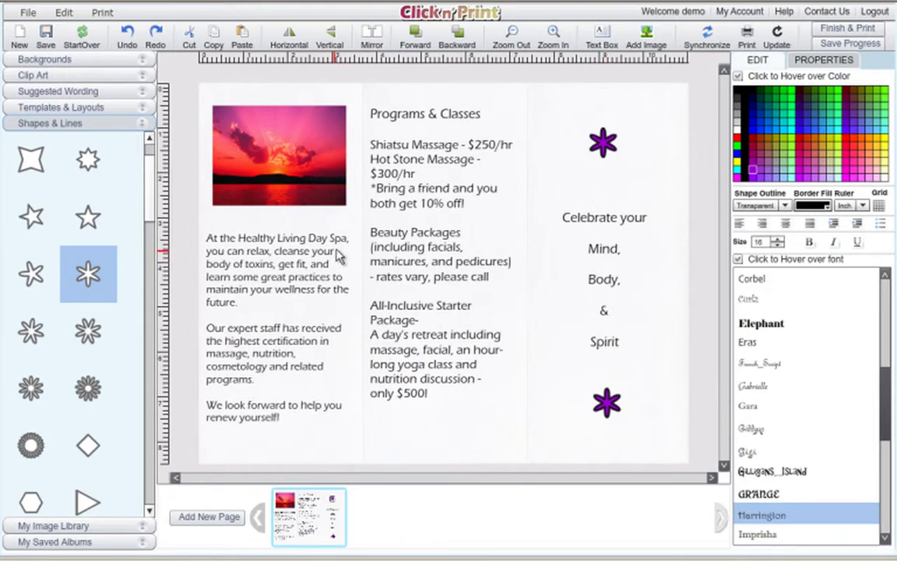
pyautogui.click(751, 39)
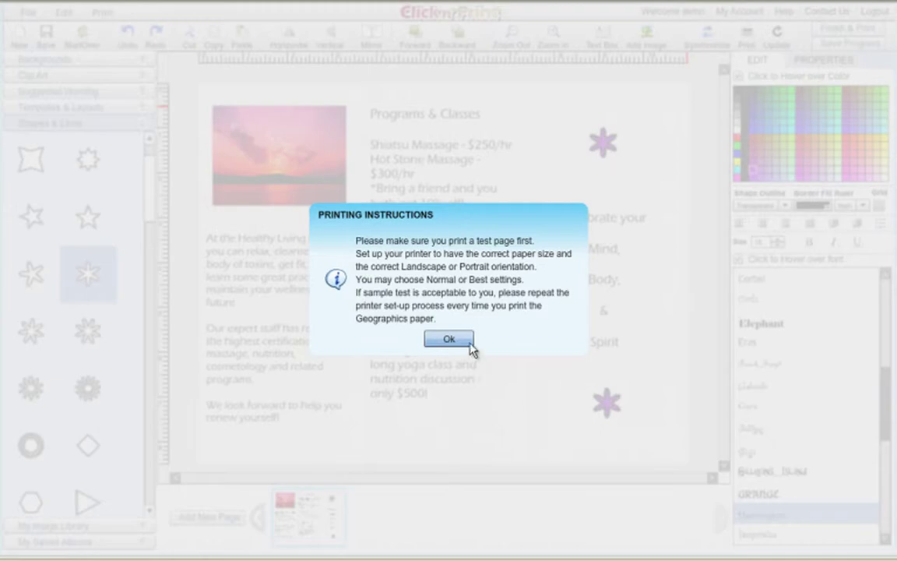
pyautogui.click(449, 339)
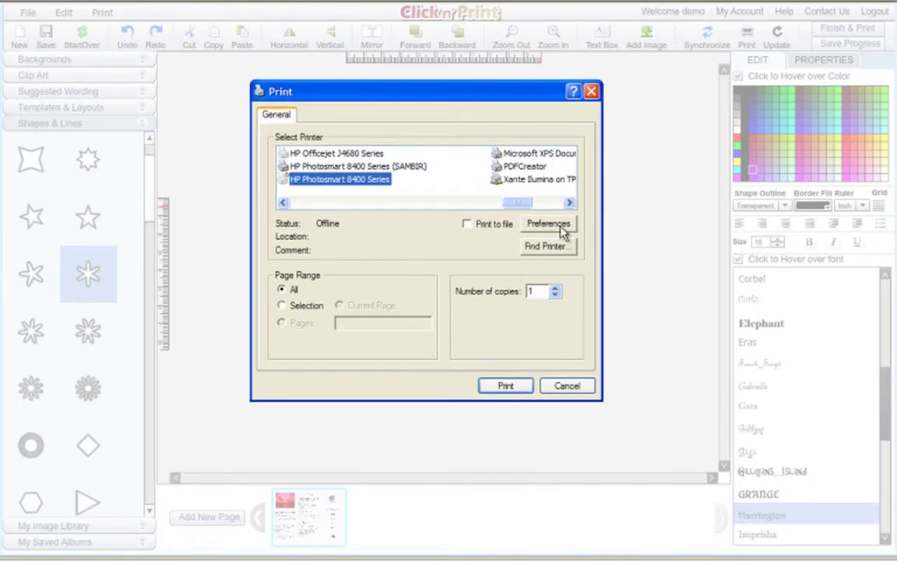
pyautogui.click(550, 225)
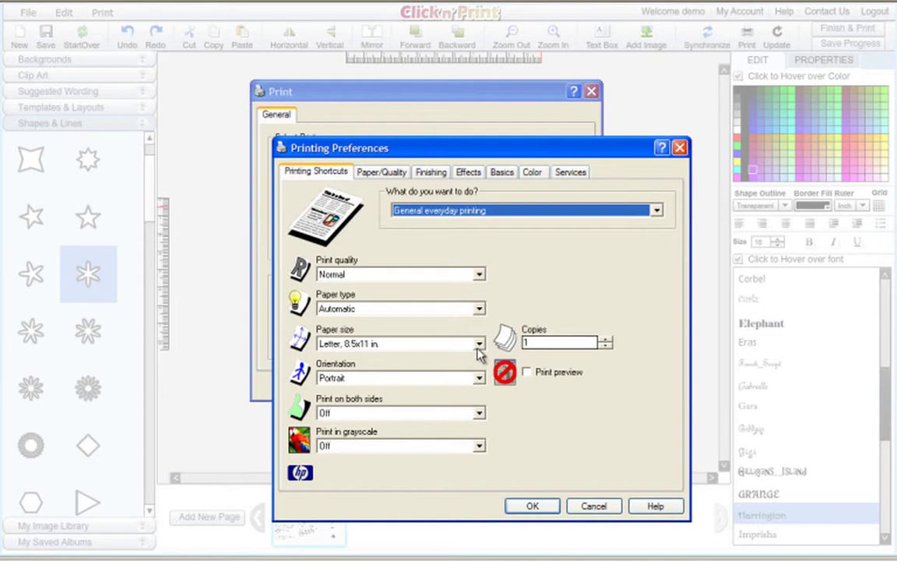
pyautogui.click(479, 377)
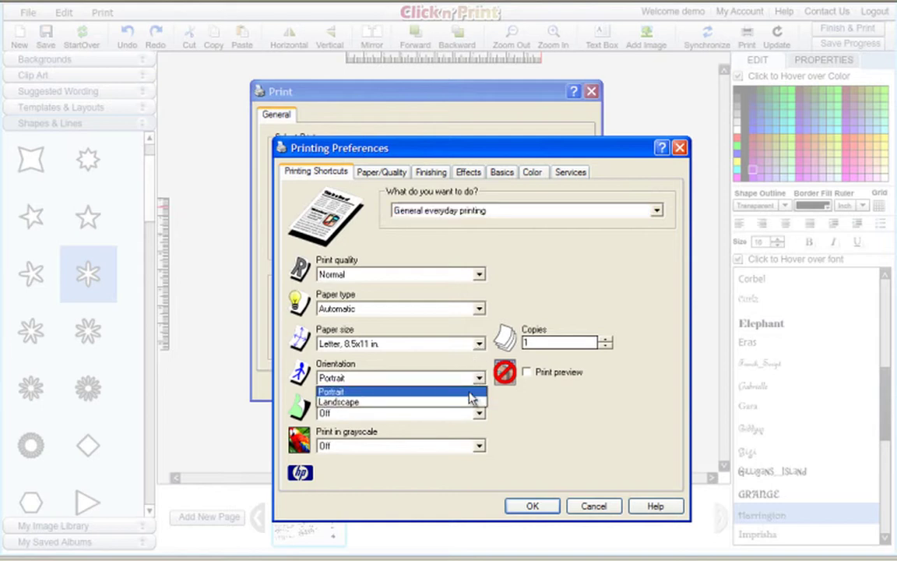
pyautogui.click(469, 400)
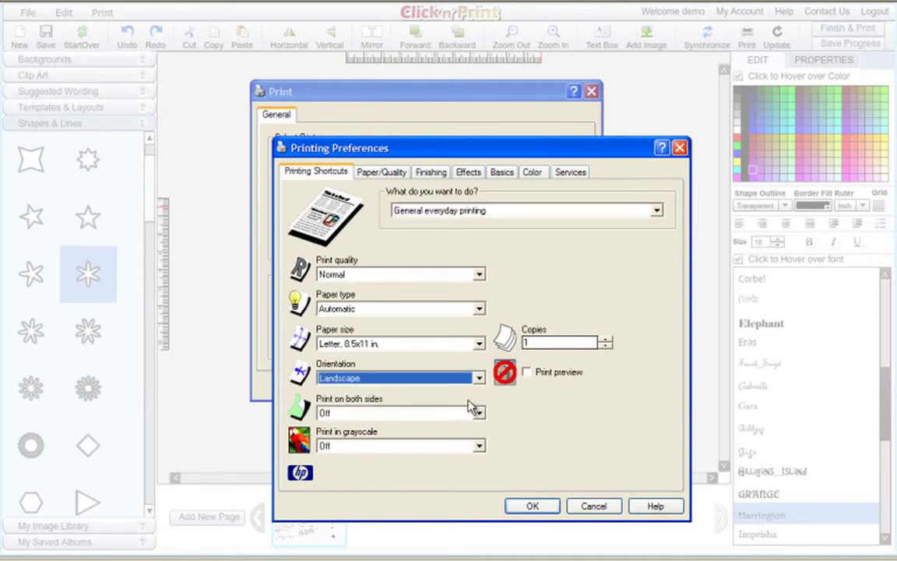
pyautogui.click(532, 506)
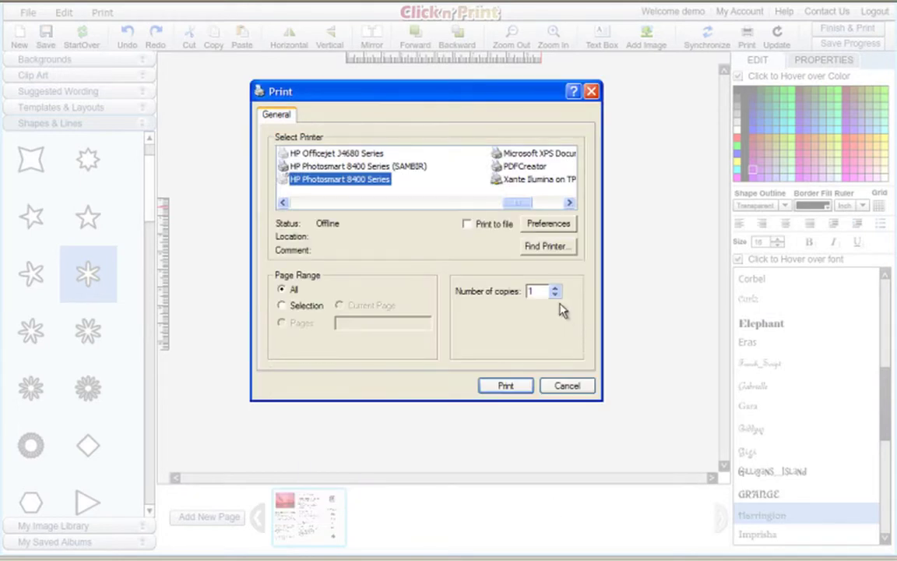
pyautogui.click(556, 288)
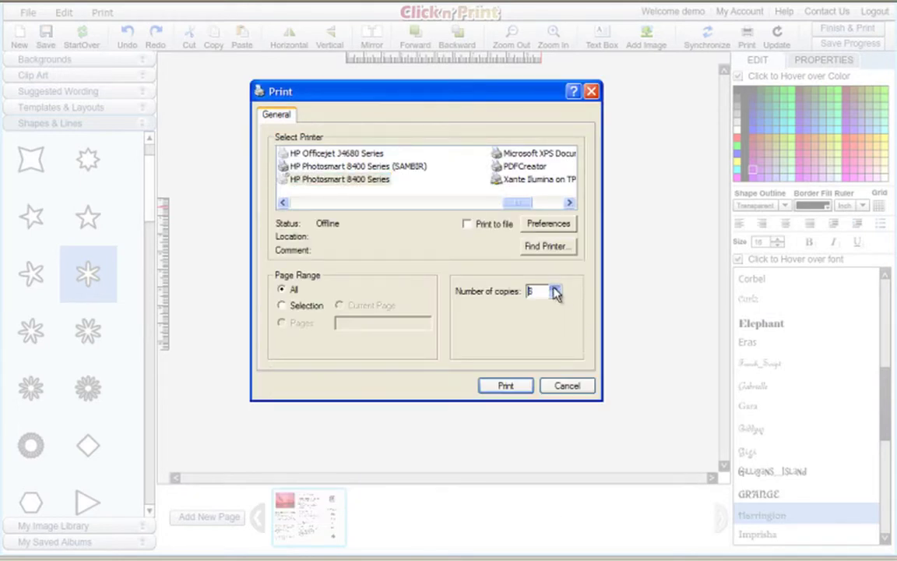
pyautogui.click(554, 288)
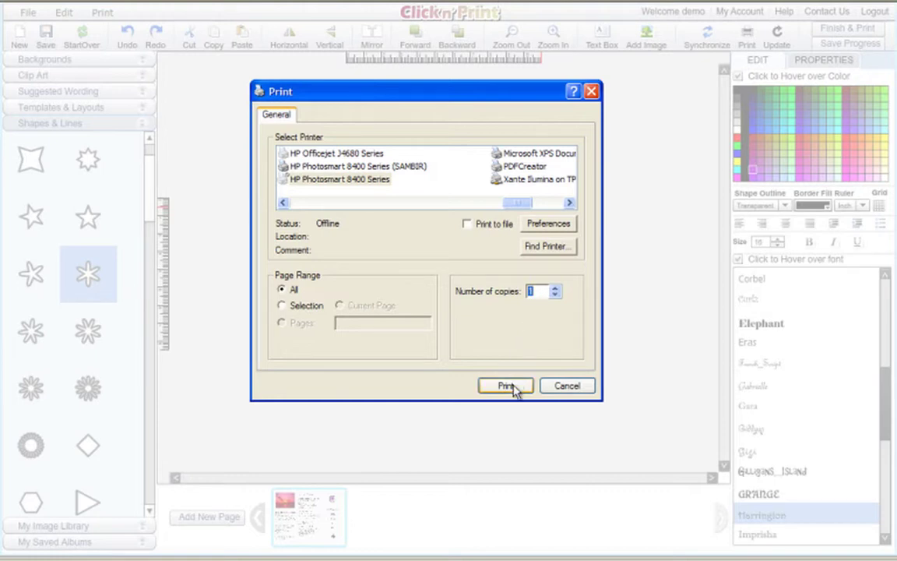
pyautogui.click(567, 386)
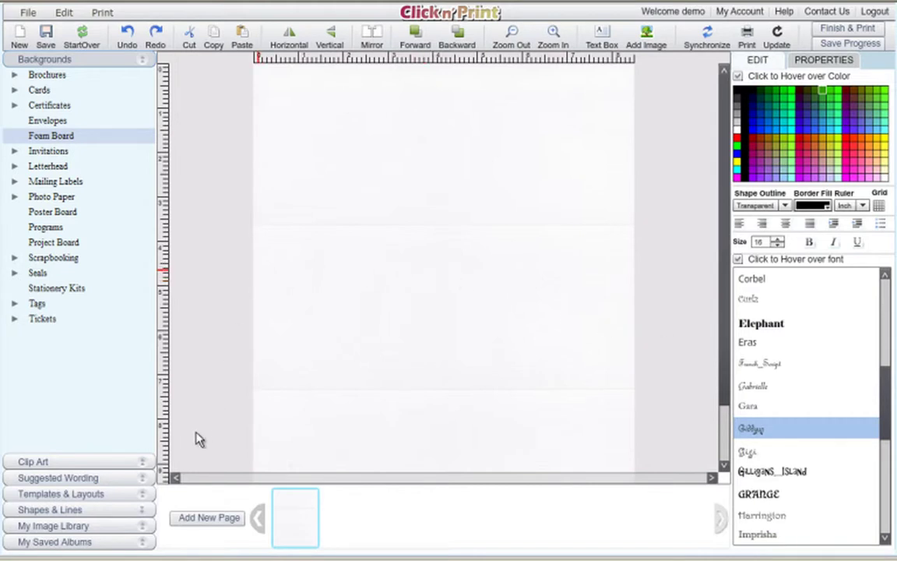
# Load the 3up Cards - Portrait template from 3 Up Cards/brochures and start editing the top card's text.
pyautogui.click(141, 497)
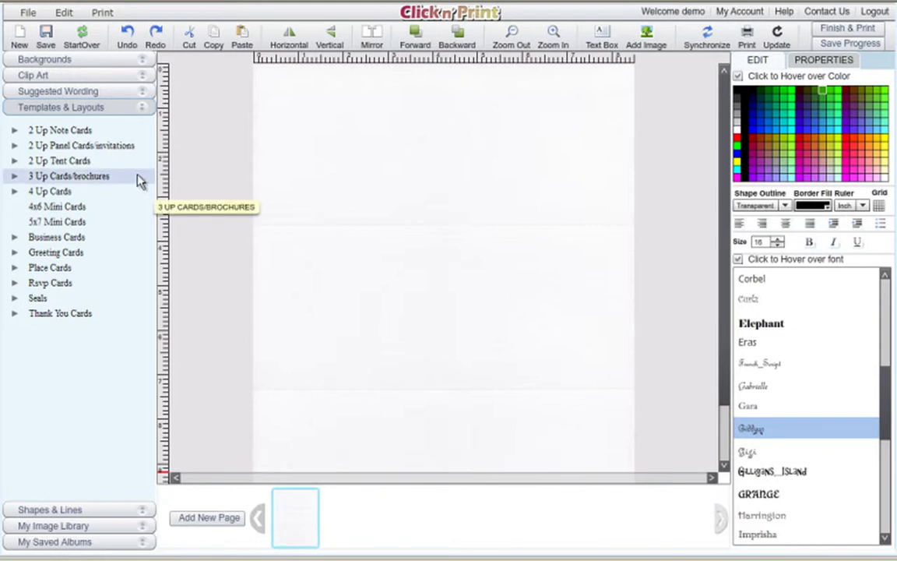
pyautogui.click(14, 177)
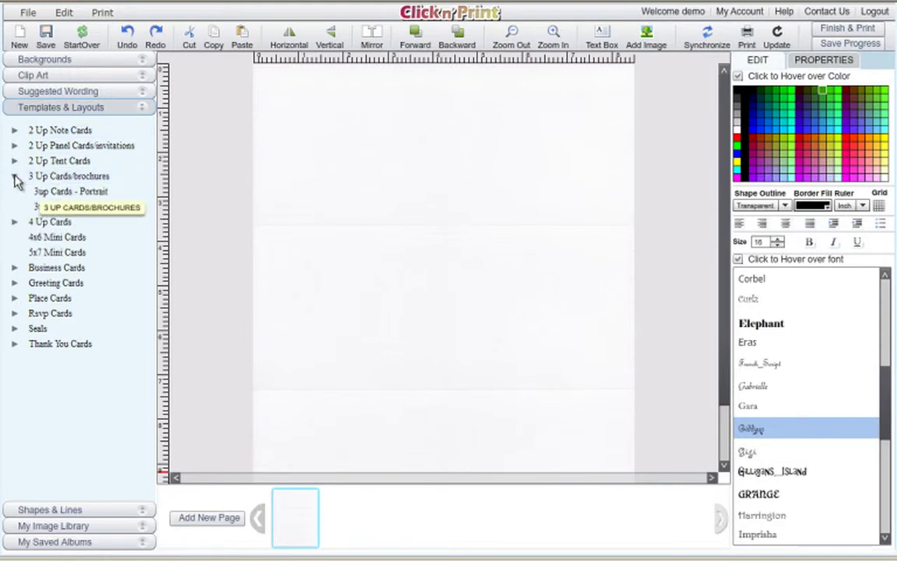
pyautogui.click(127, 196)
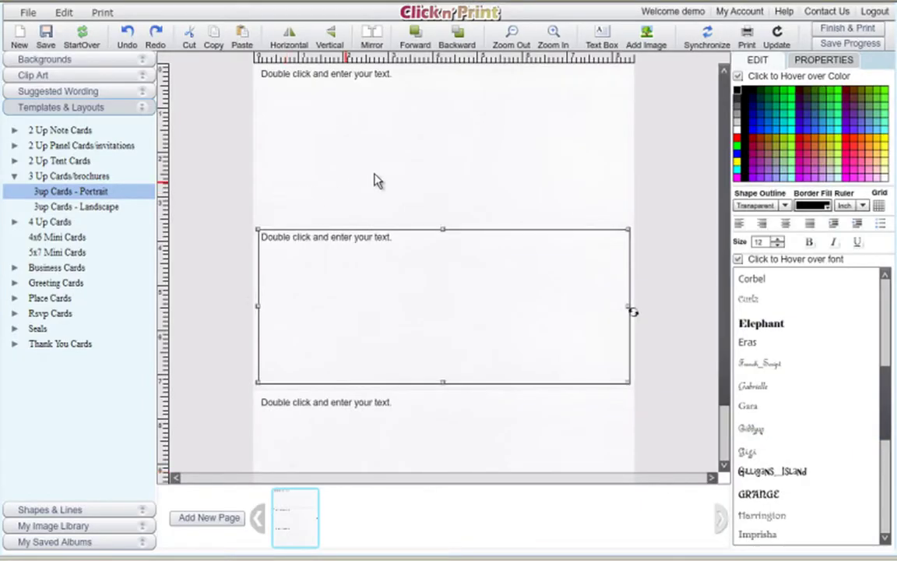
pyautogui.doubleClick(393, 82)
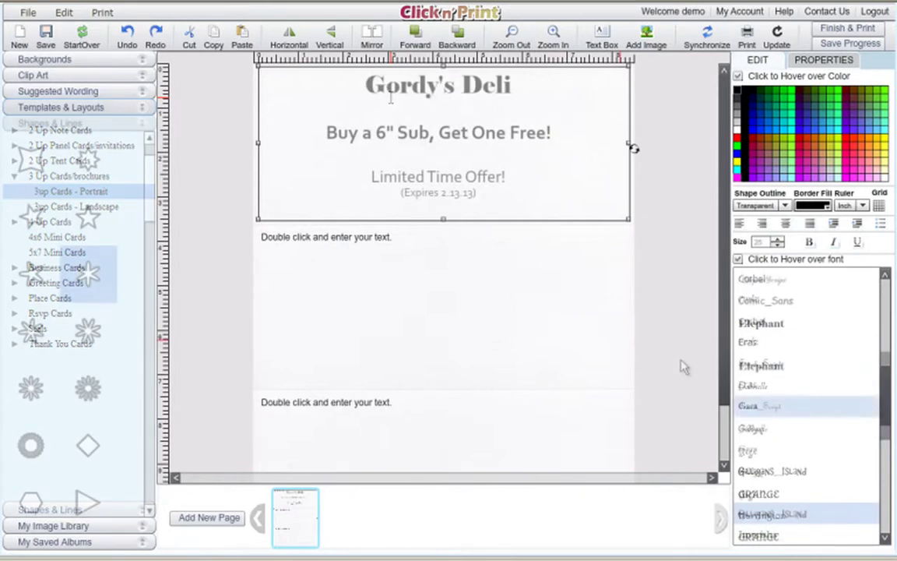
# Synchronize the top Gordy's Deli card's text onto the other two cards.
pyautogui.click(594, 281)
pyautogui.click(557, 134)
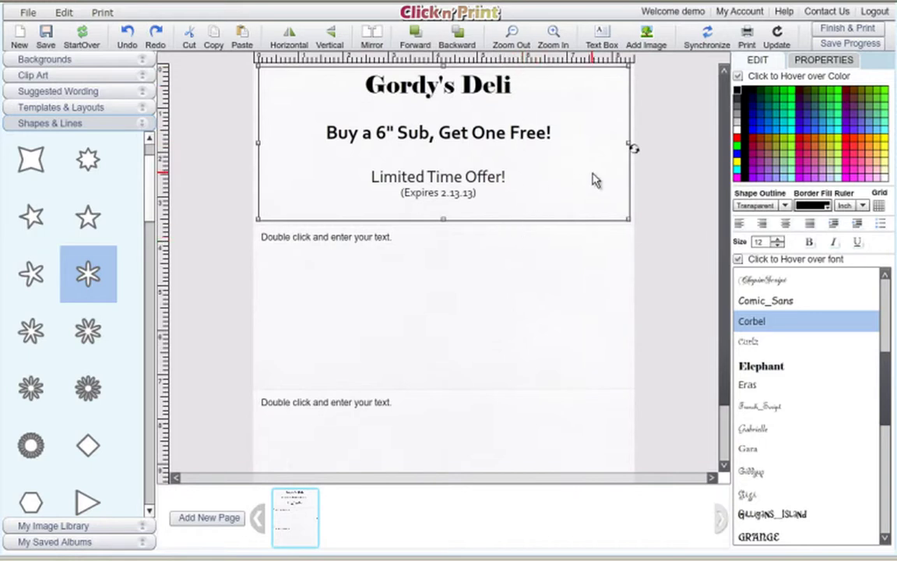
pyautogui.click(709, 38)
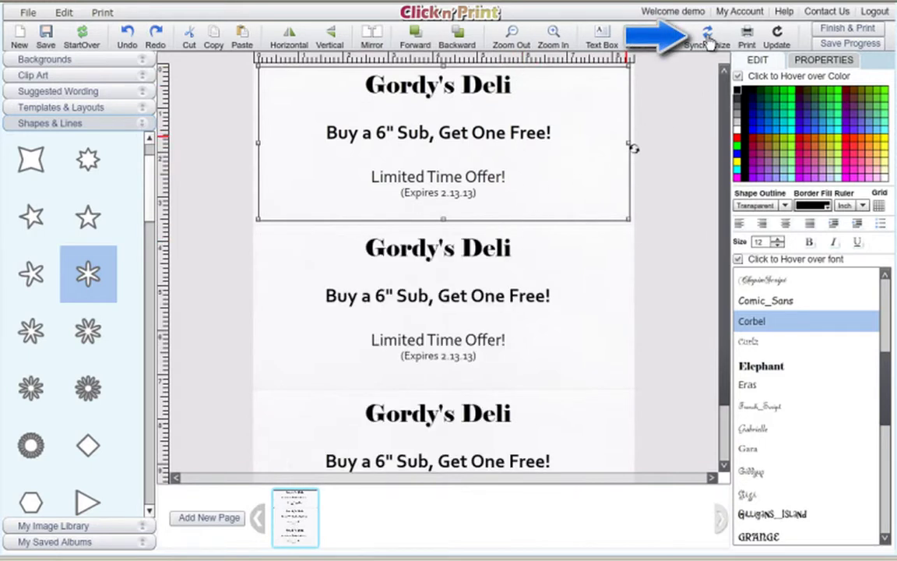
pyautogui.moveTo(724, 233); pyautogui.dragTo(724, 185)
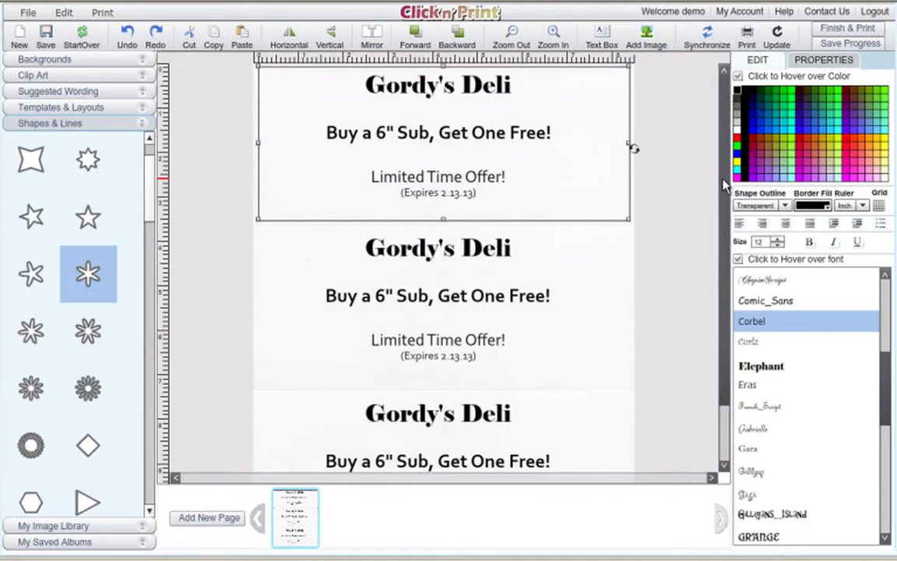
# Change the middle card's offer line to 'Two free cookies with purchase of a 12" Sub'.
pyautogui.click(501, 303)
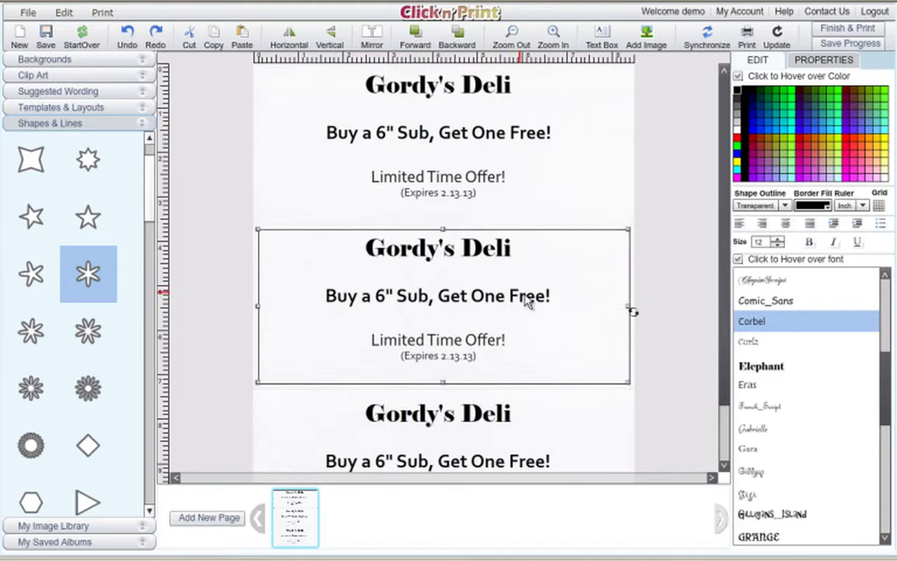
pyautogui.moveTo(550, 295); pyautogui.dragTo(327, 300)
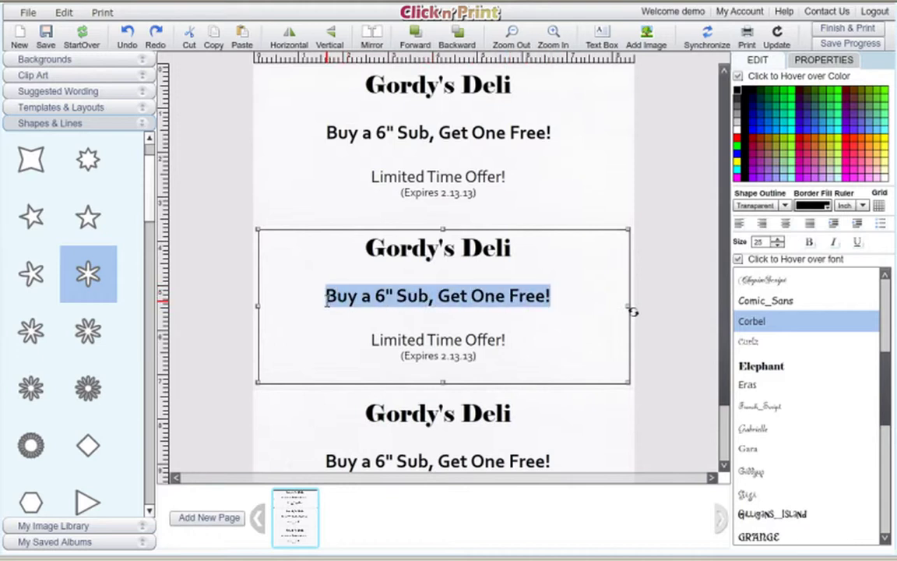
pyautogui.write('Two f')
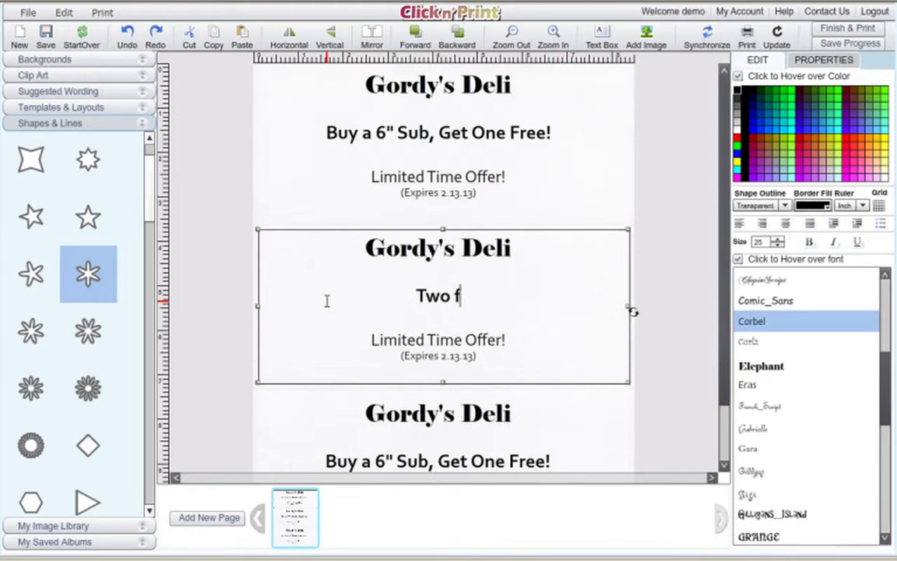
pyautogui.write('ree co')
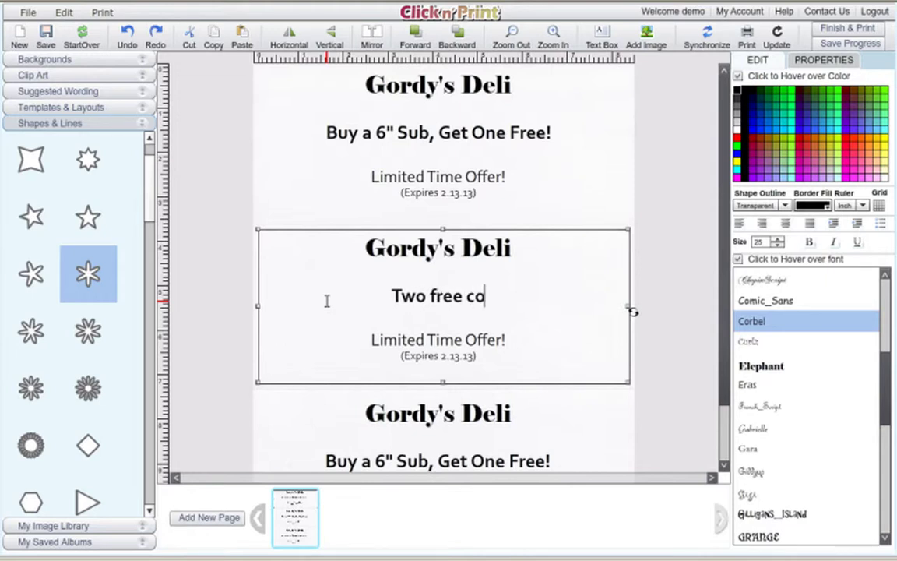
pyautogui.write('okies with p')
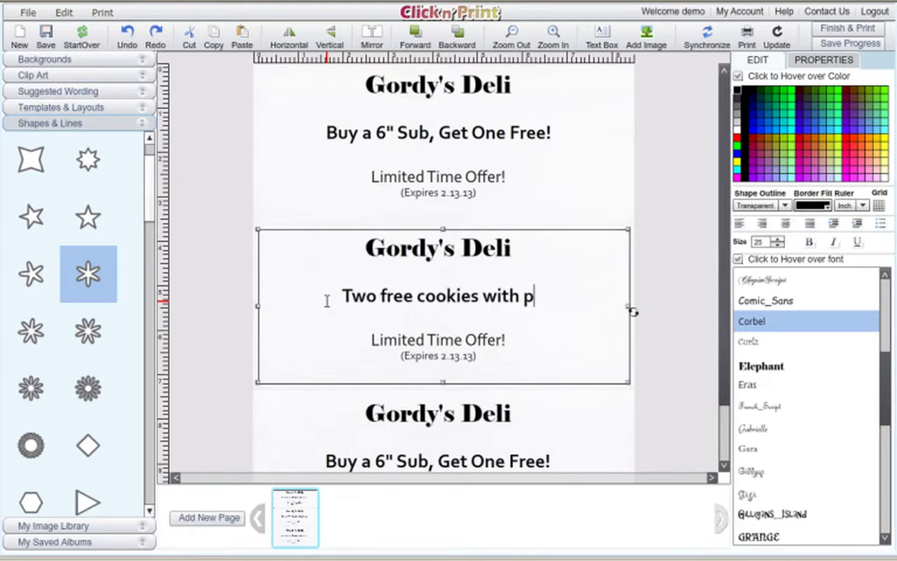
pyautogui.write('urchase of')
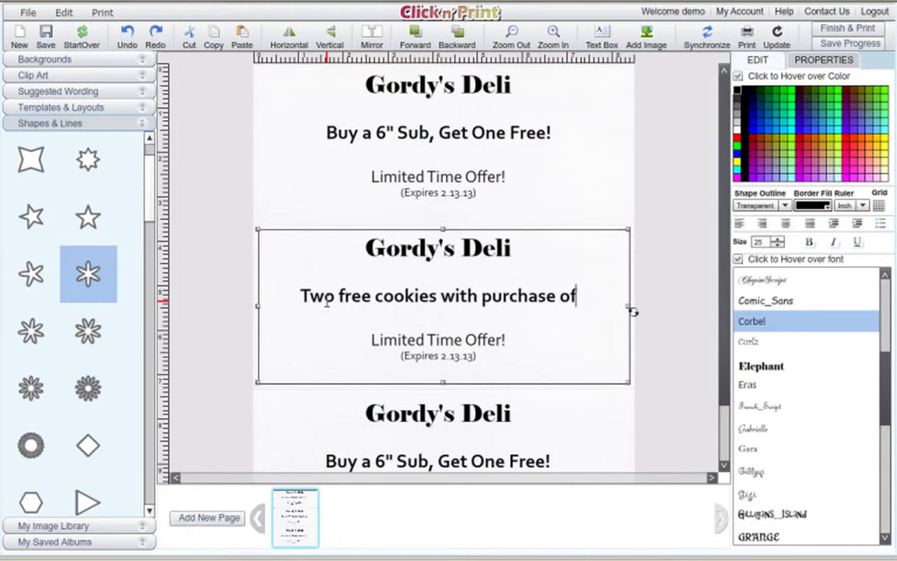
pyautogui.write(' a 12"')
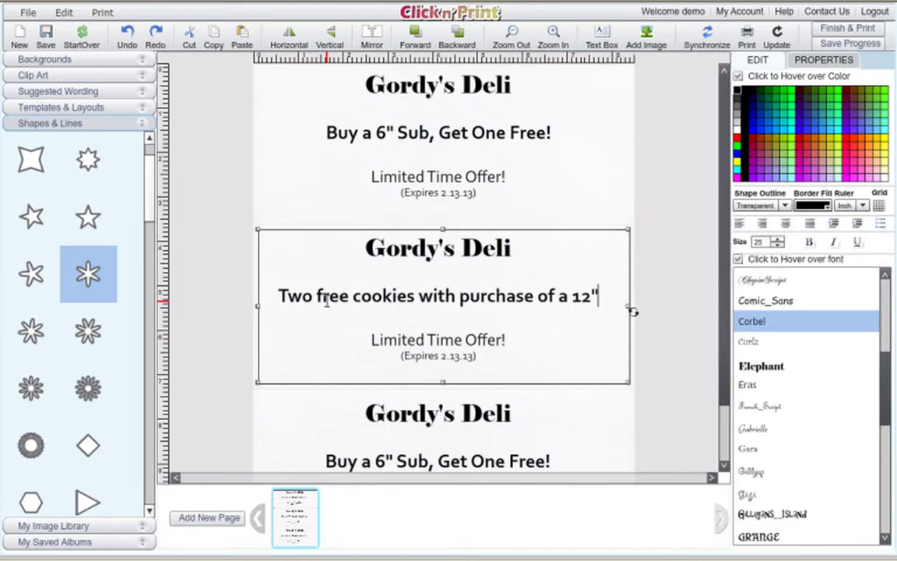
pyautogui.write(' Sub.')
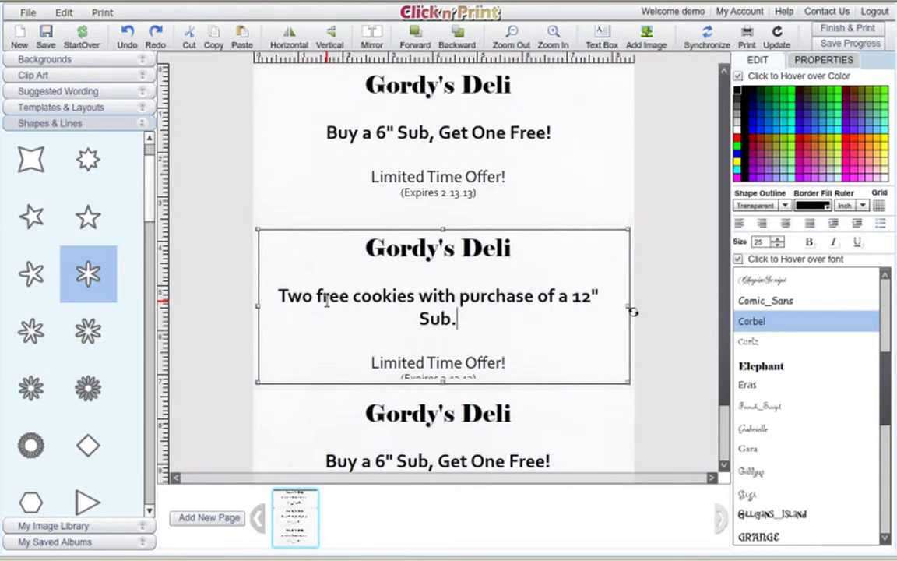
pyautogui.press('BackSpace')
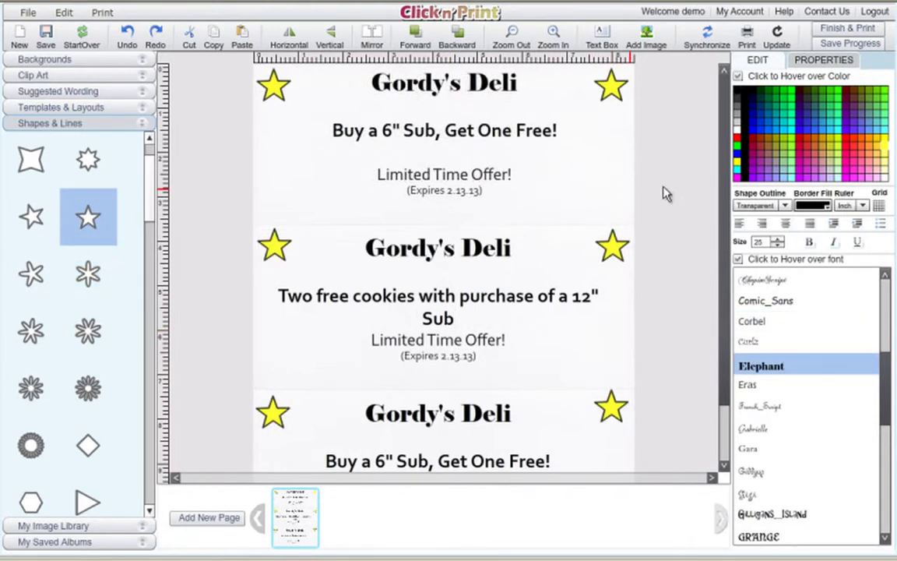
# Save the certificates as the album 'Gift Certificates' and dismiss the printing instructions.
pyautogui.click(748, 31)
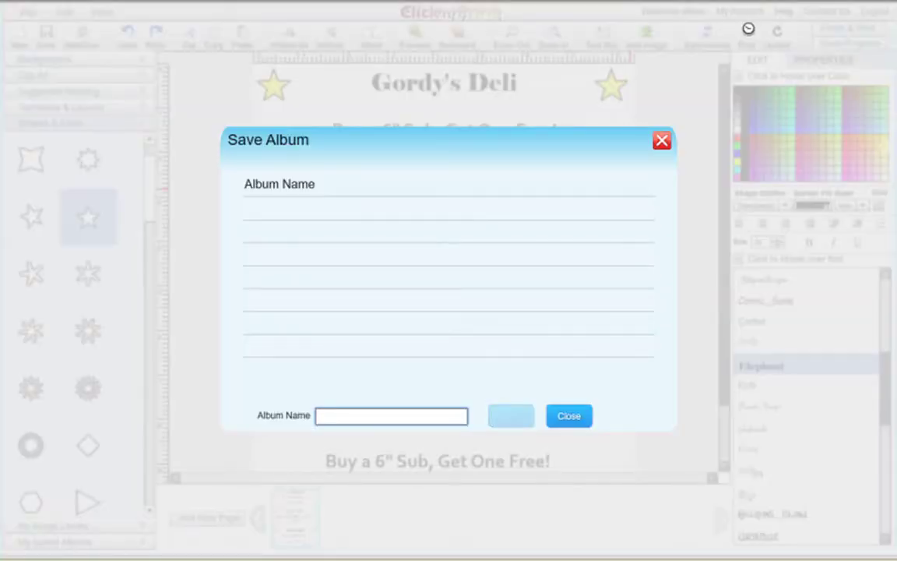
pyautogui.write('Gift Cer')
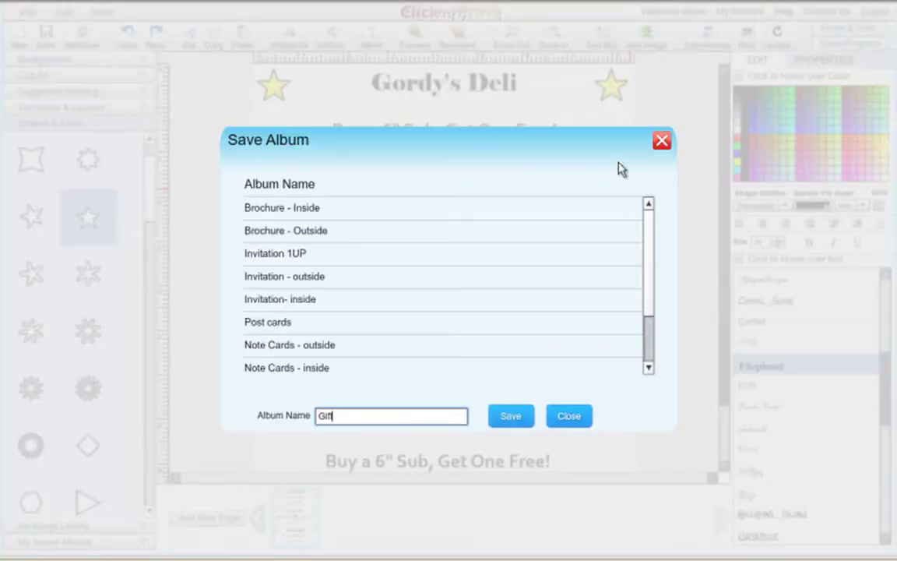
pyautogui.write('tificates')
pyautogui.click(511, 415)
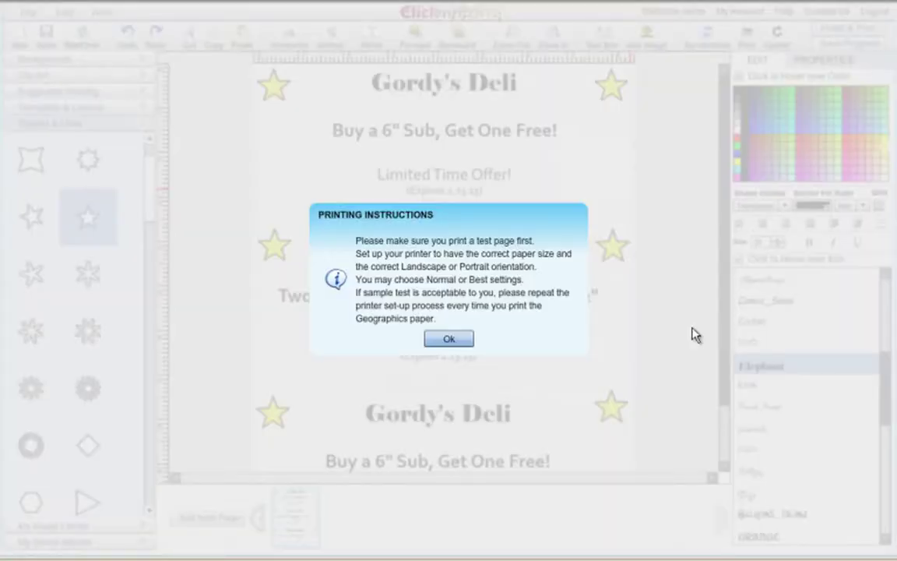
pyautogui.click(457, 341)
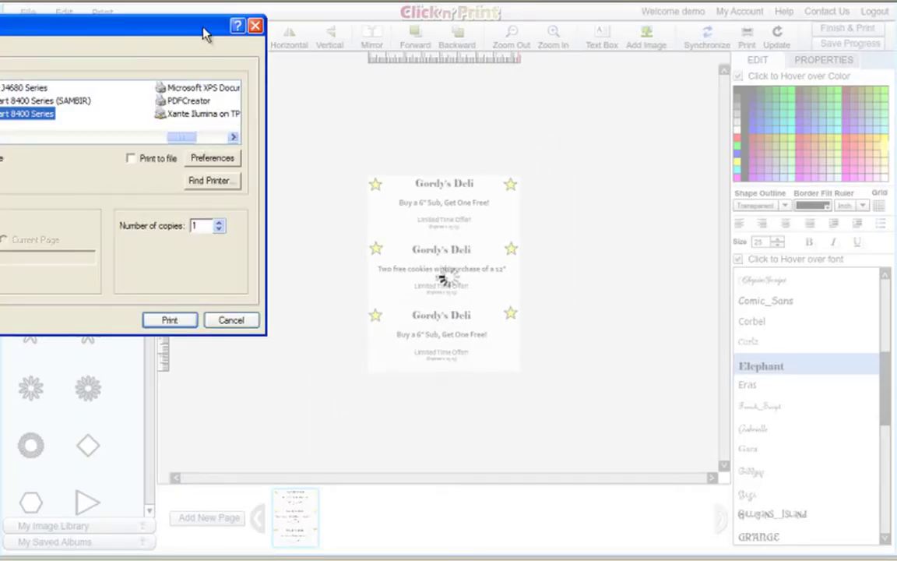
# Confirm Portrait orientation in the printer preferences, then close the print window.
pyautogui.moveTo(204, 32); pyautogui.dragTo(550, 82)
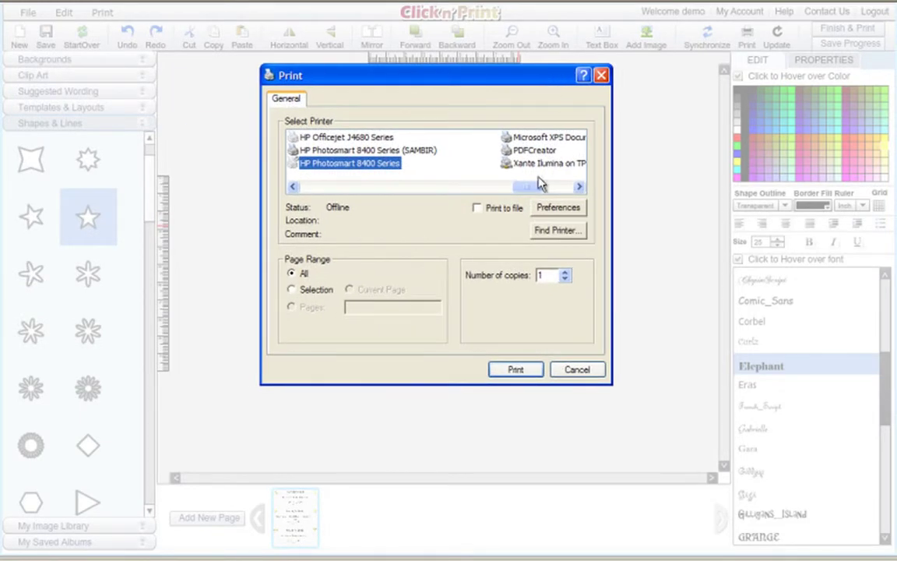
pyautogui.click(558, 207)
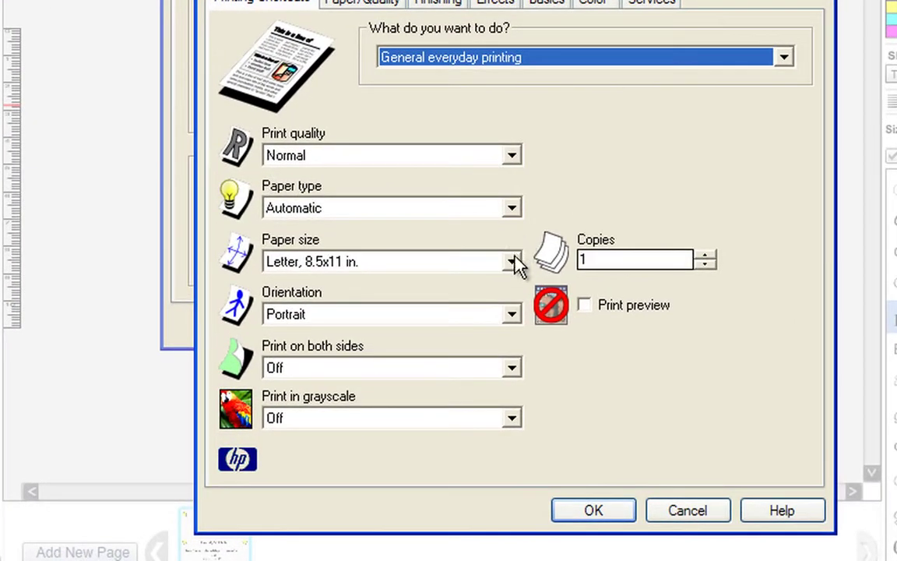
pyautogui.click(512, 314)
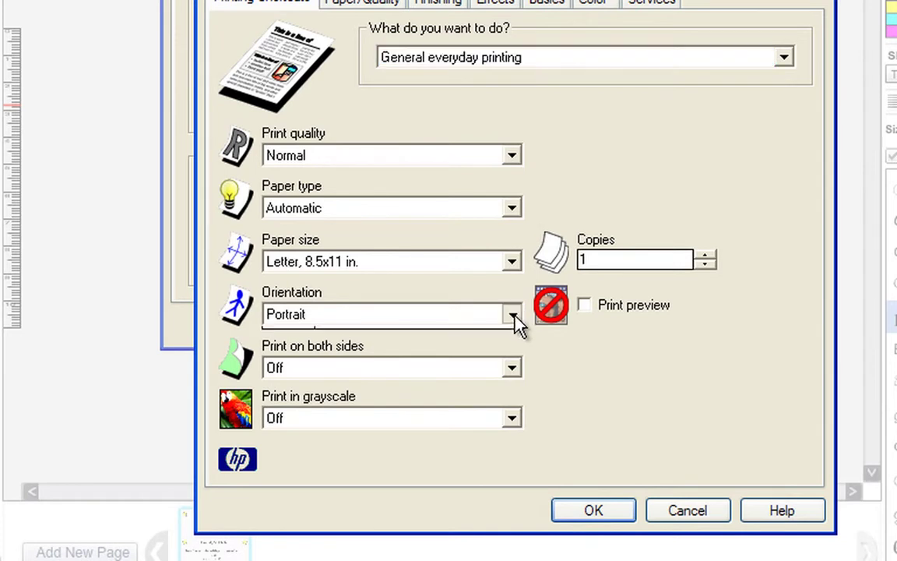
pyautogui.click(514, 337)
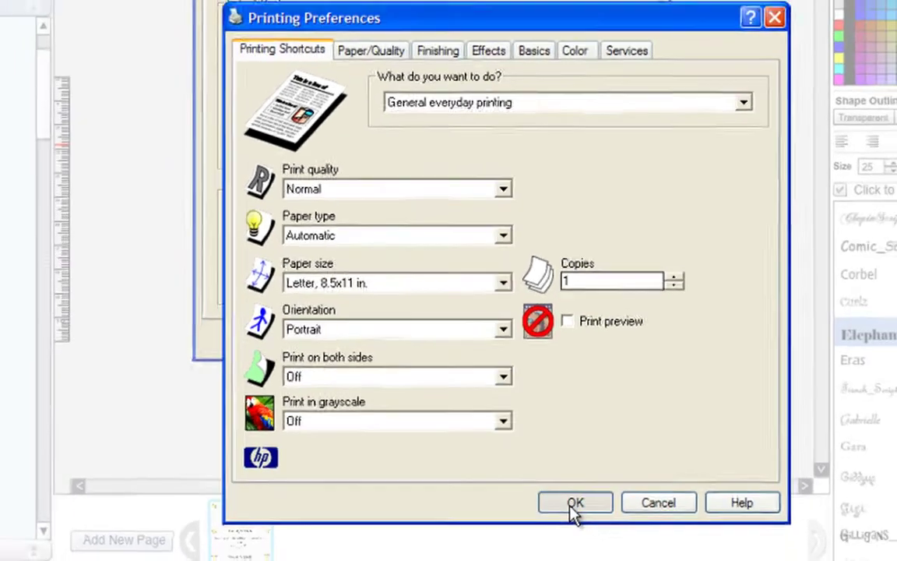
pyautogui.click(592, 512)
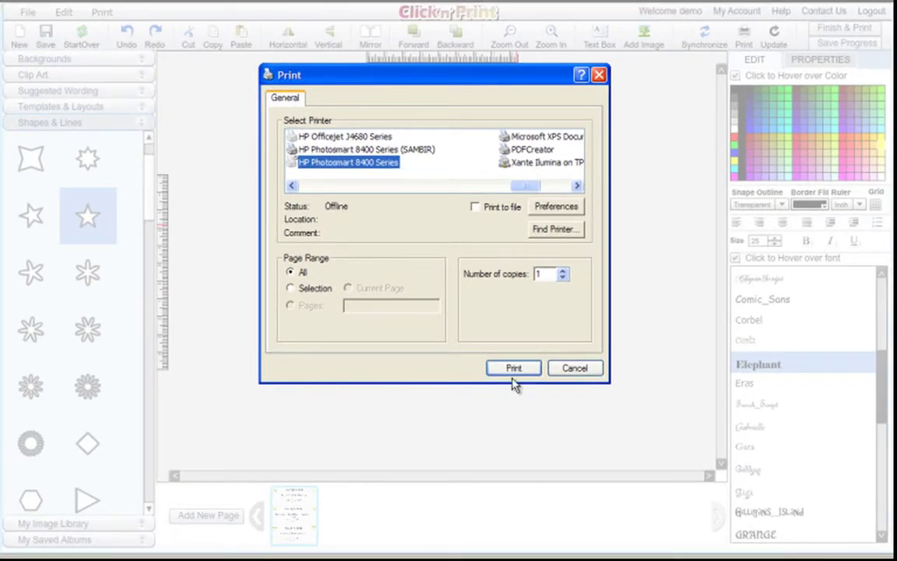
pyautogui.click(574, 371)
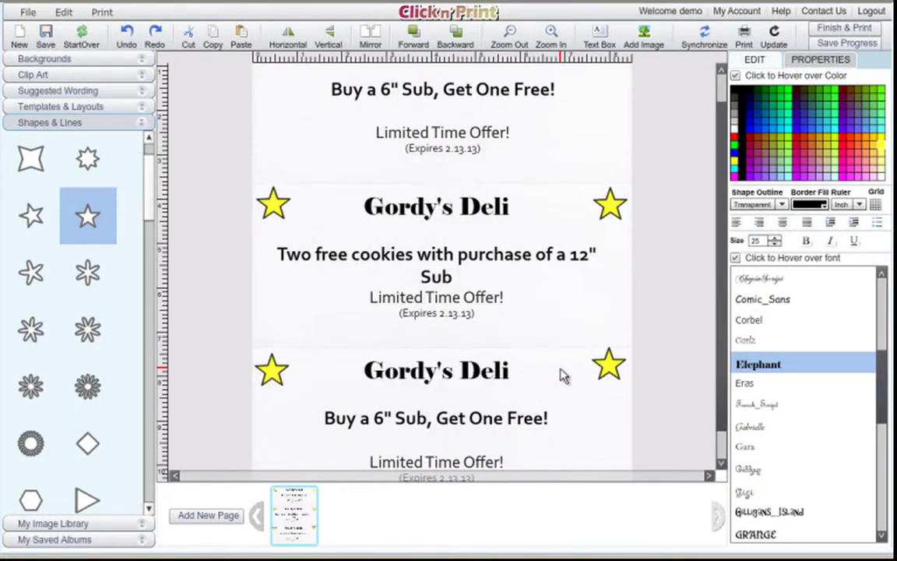